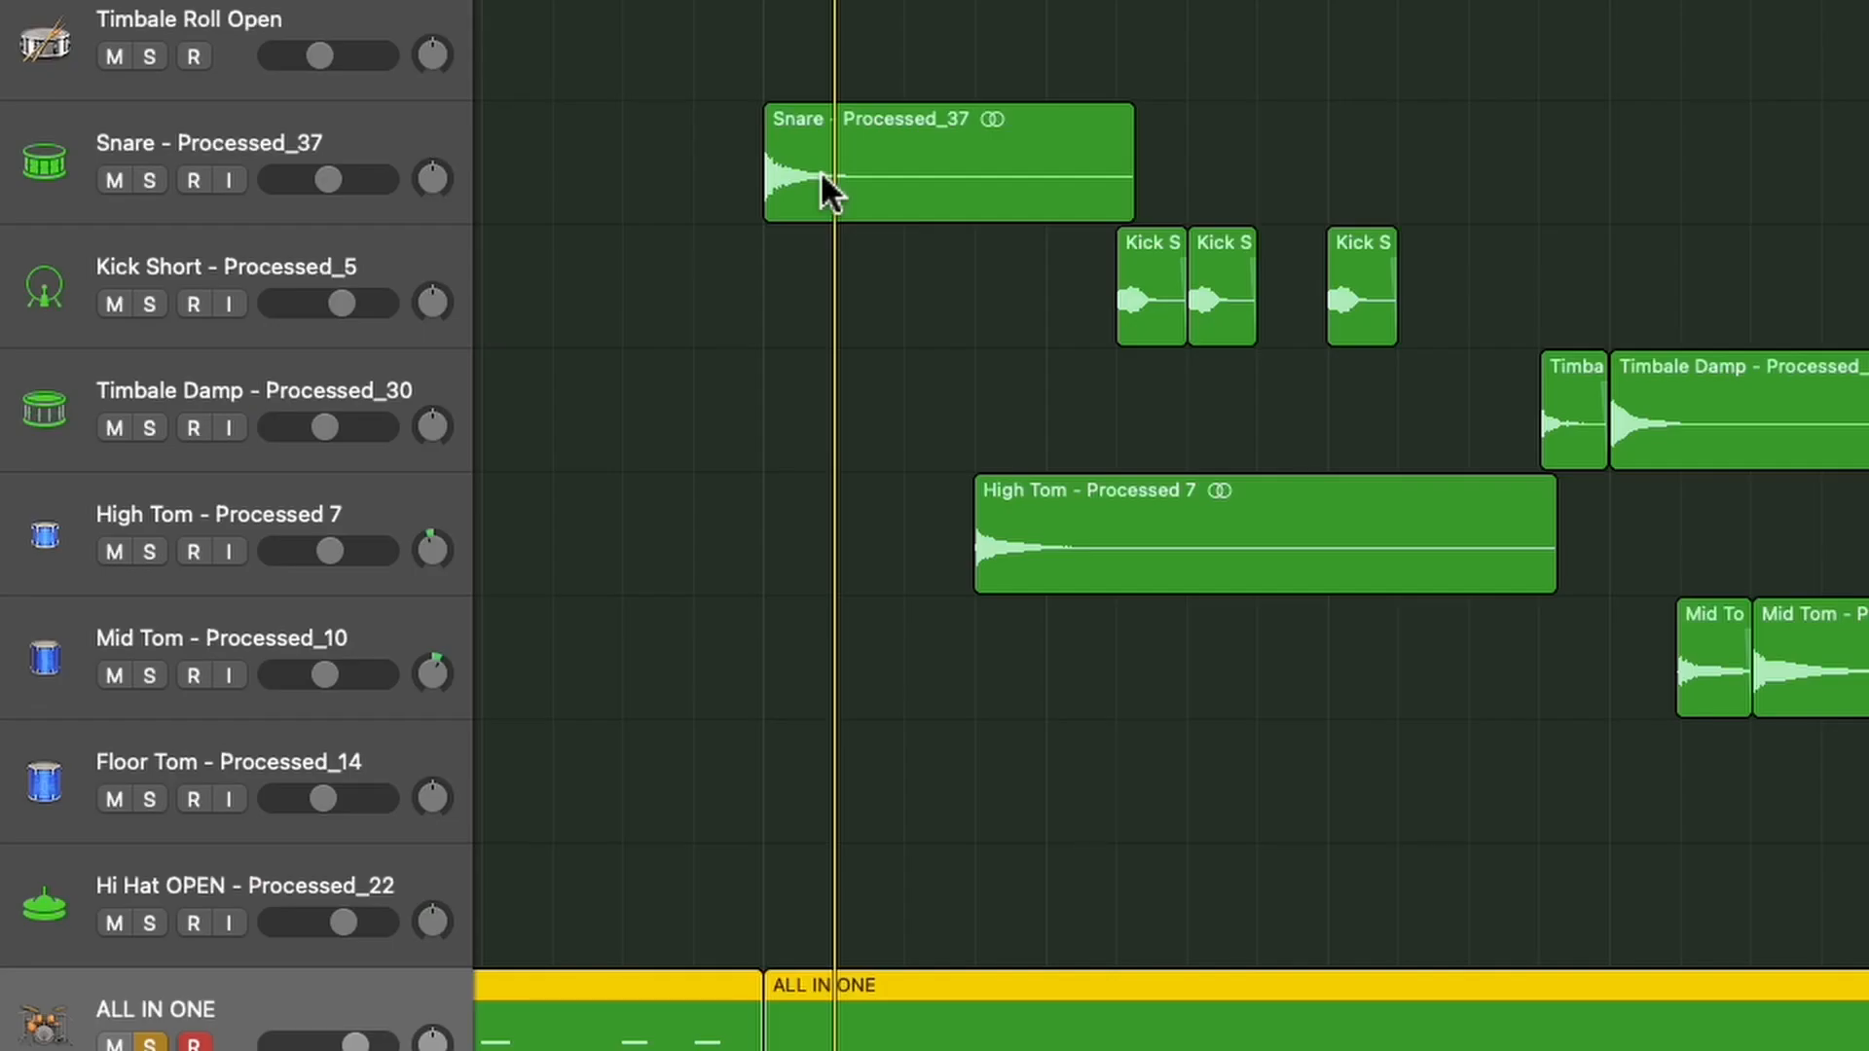
# Select one kick, the high tom and the longer timbale damp region of the bar 12 fill in turn.
pyautogui.click(742, 319)
pyautogui.click(1151, 299)
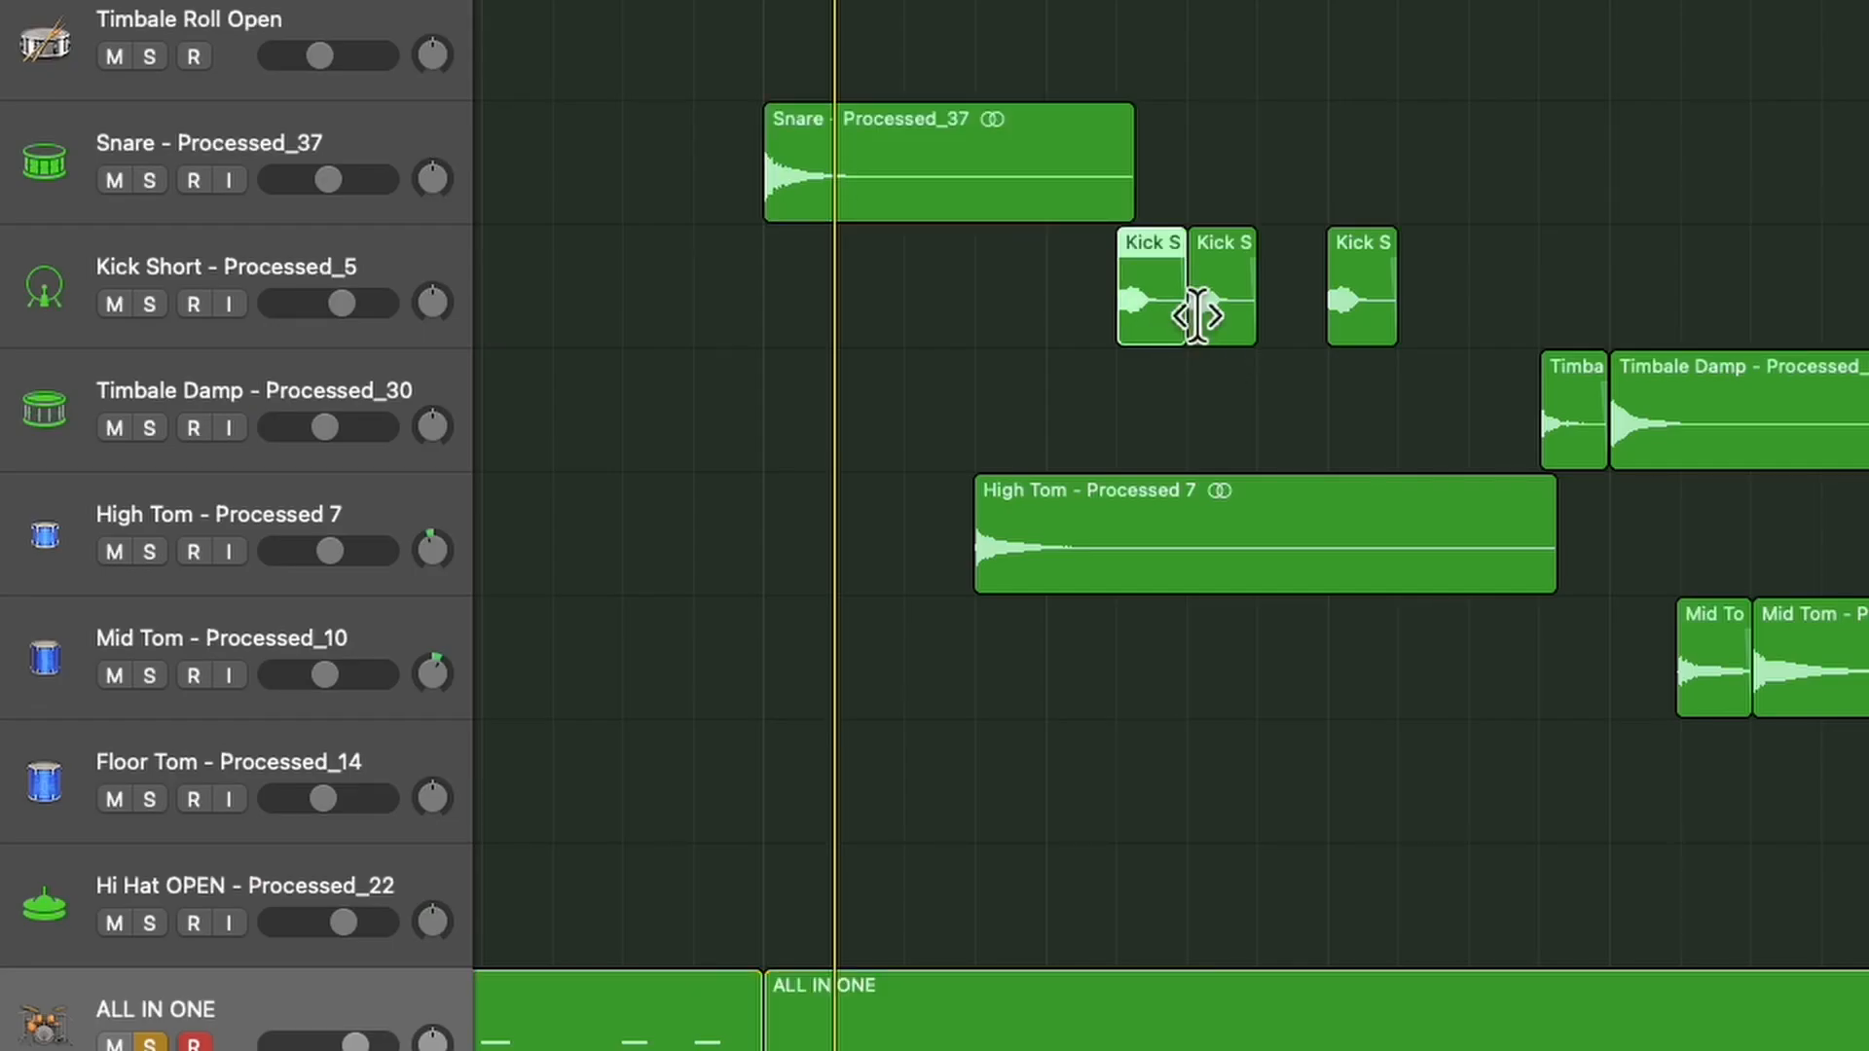
pyautogui.click(1115, 535)
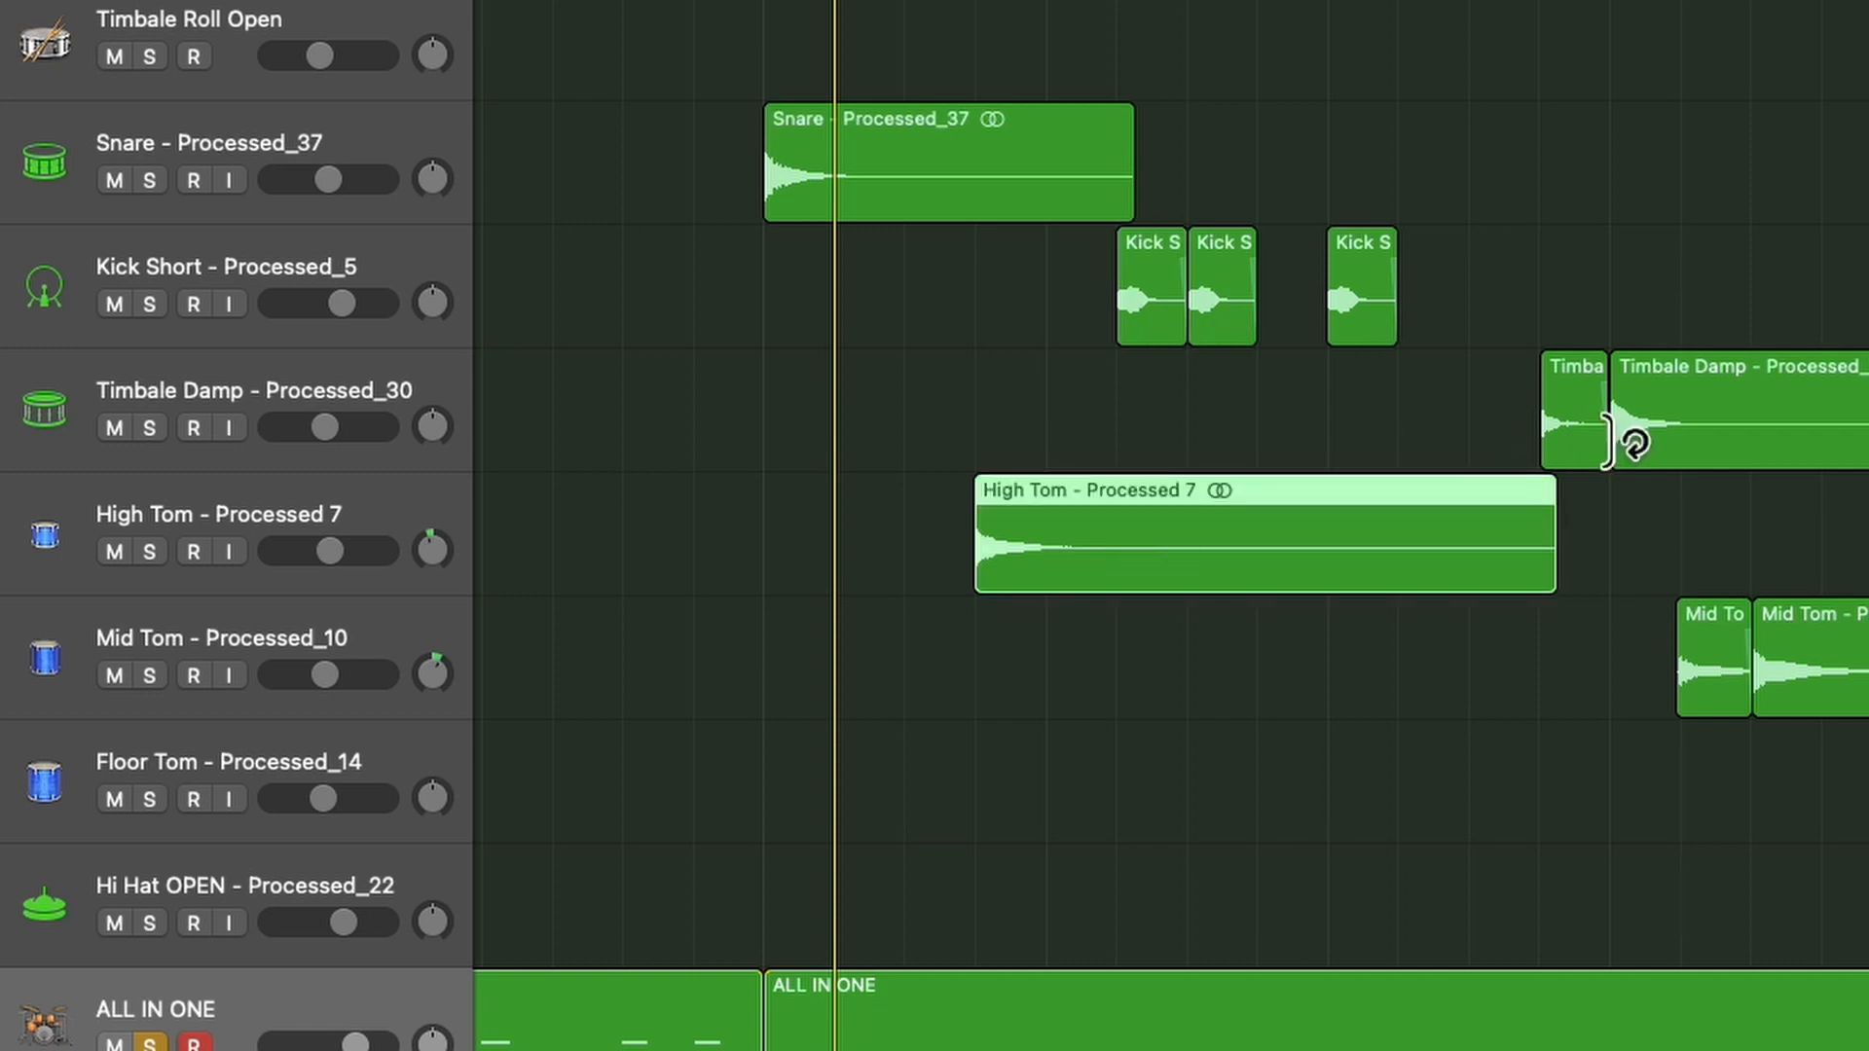
pyautogui.click(1696, 444)
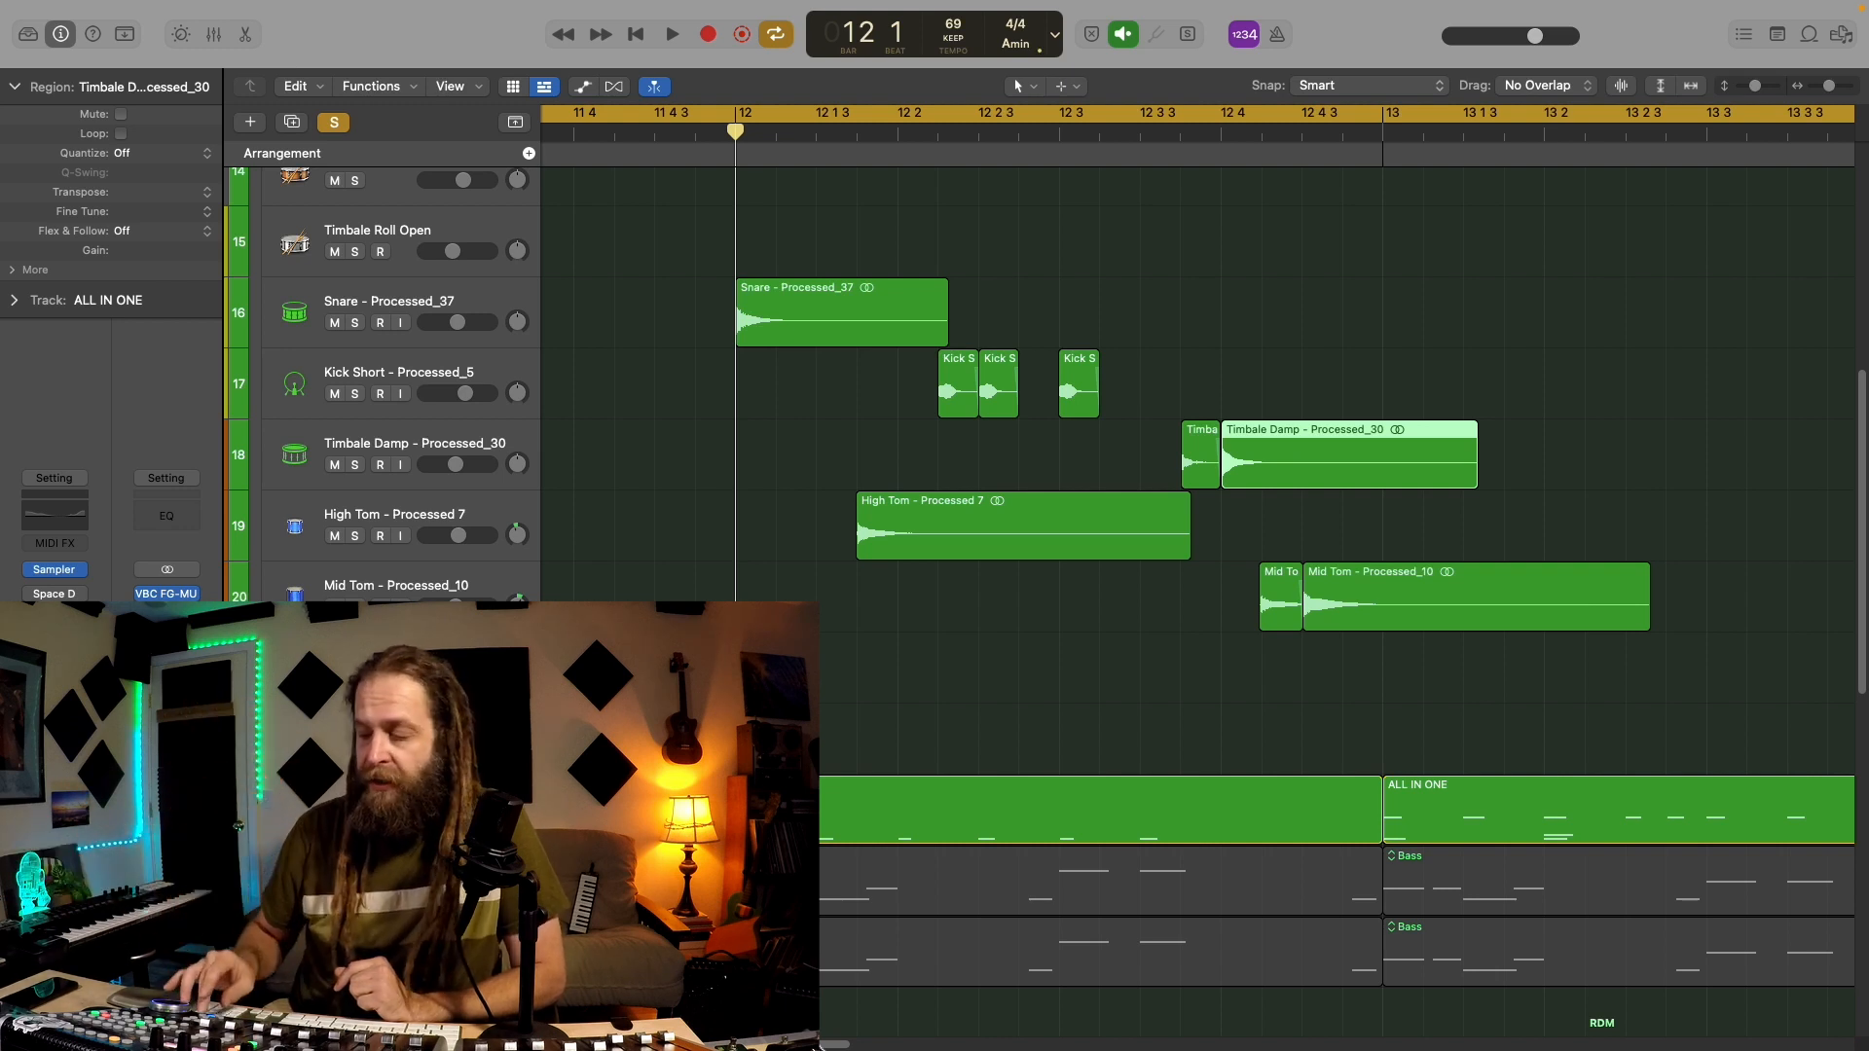
# Examine the waveforms of the kick, timbale damp and mid tom fill regions around bar 12 at close range.
pyautogui.press('super+Right')
pyautogui.press('super+Down')
pyautogui.press('super+Down')
pyautogui.press('super+Down')
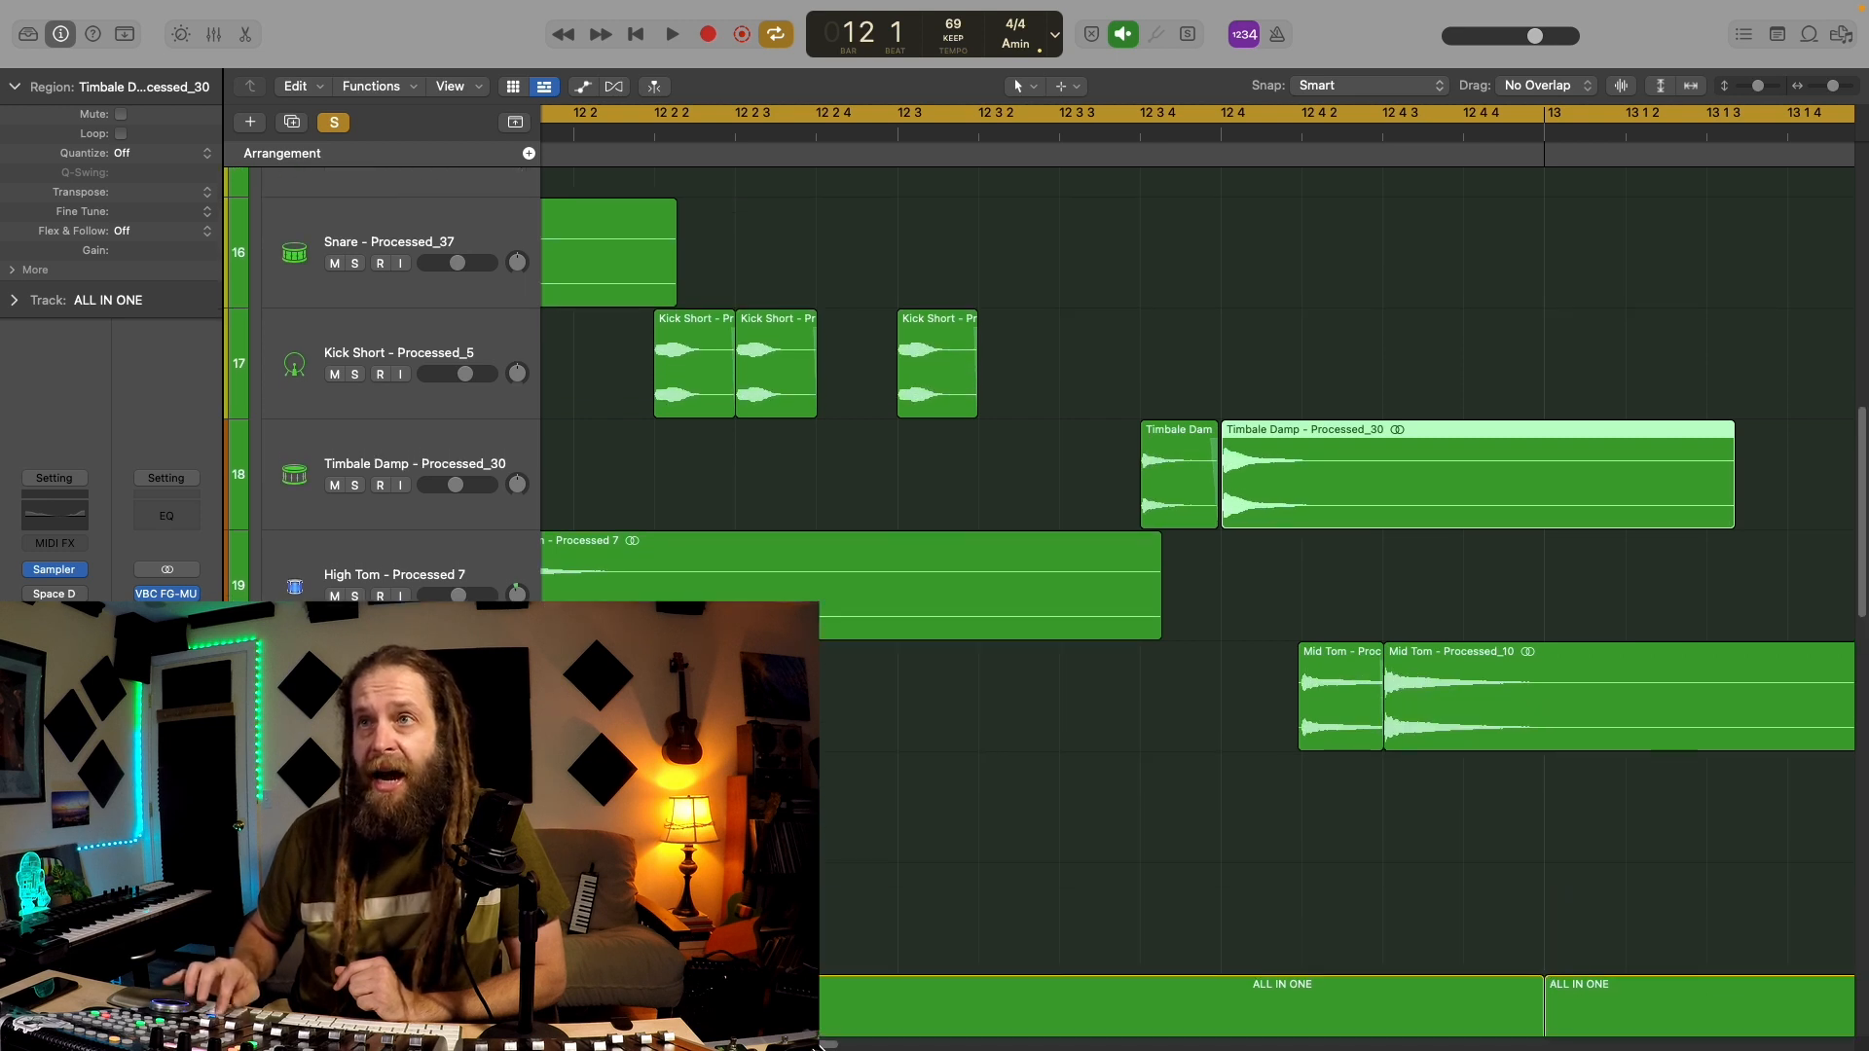
pyautogui.press('super+Down')
pyautogui.press('super+Down')
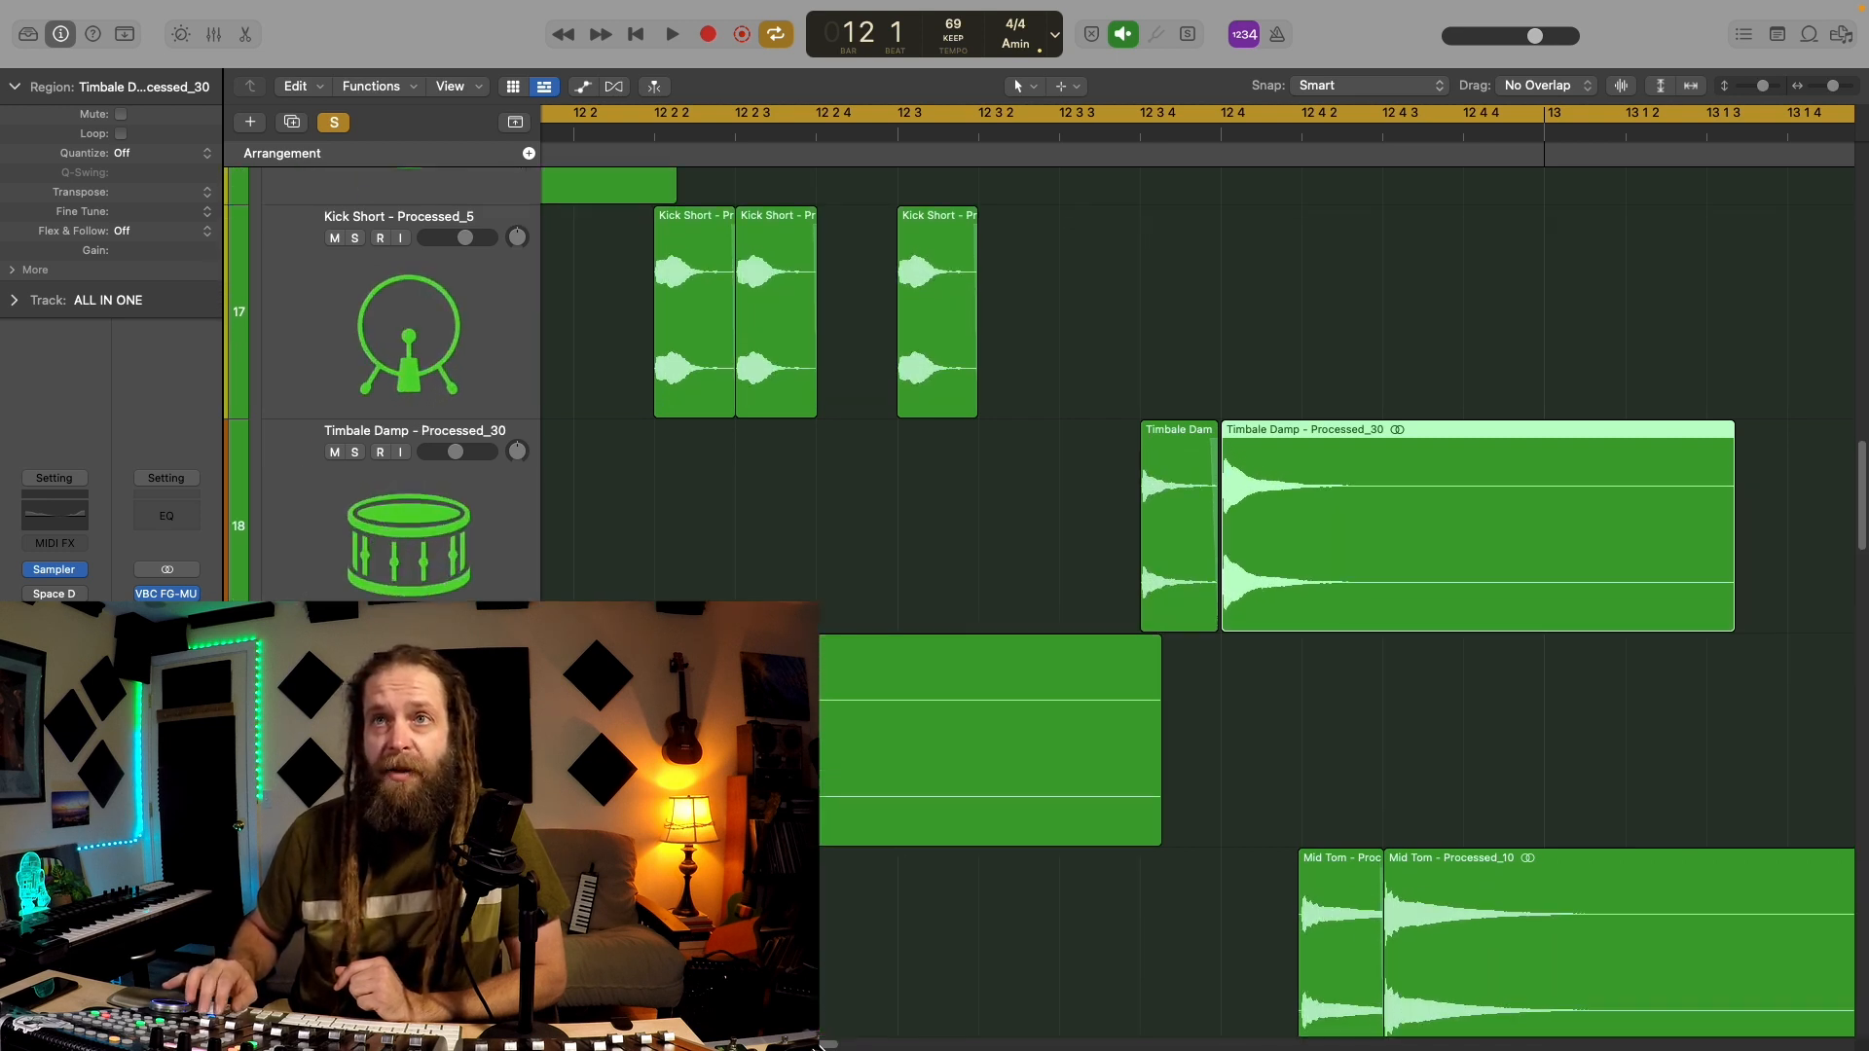
pyautogui.press('super+Right')
pyautogui.press('super+Right')
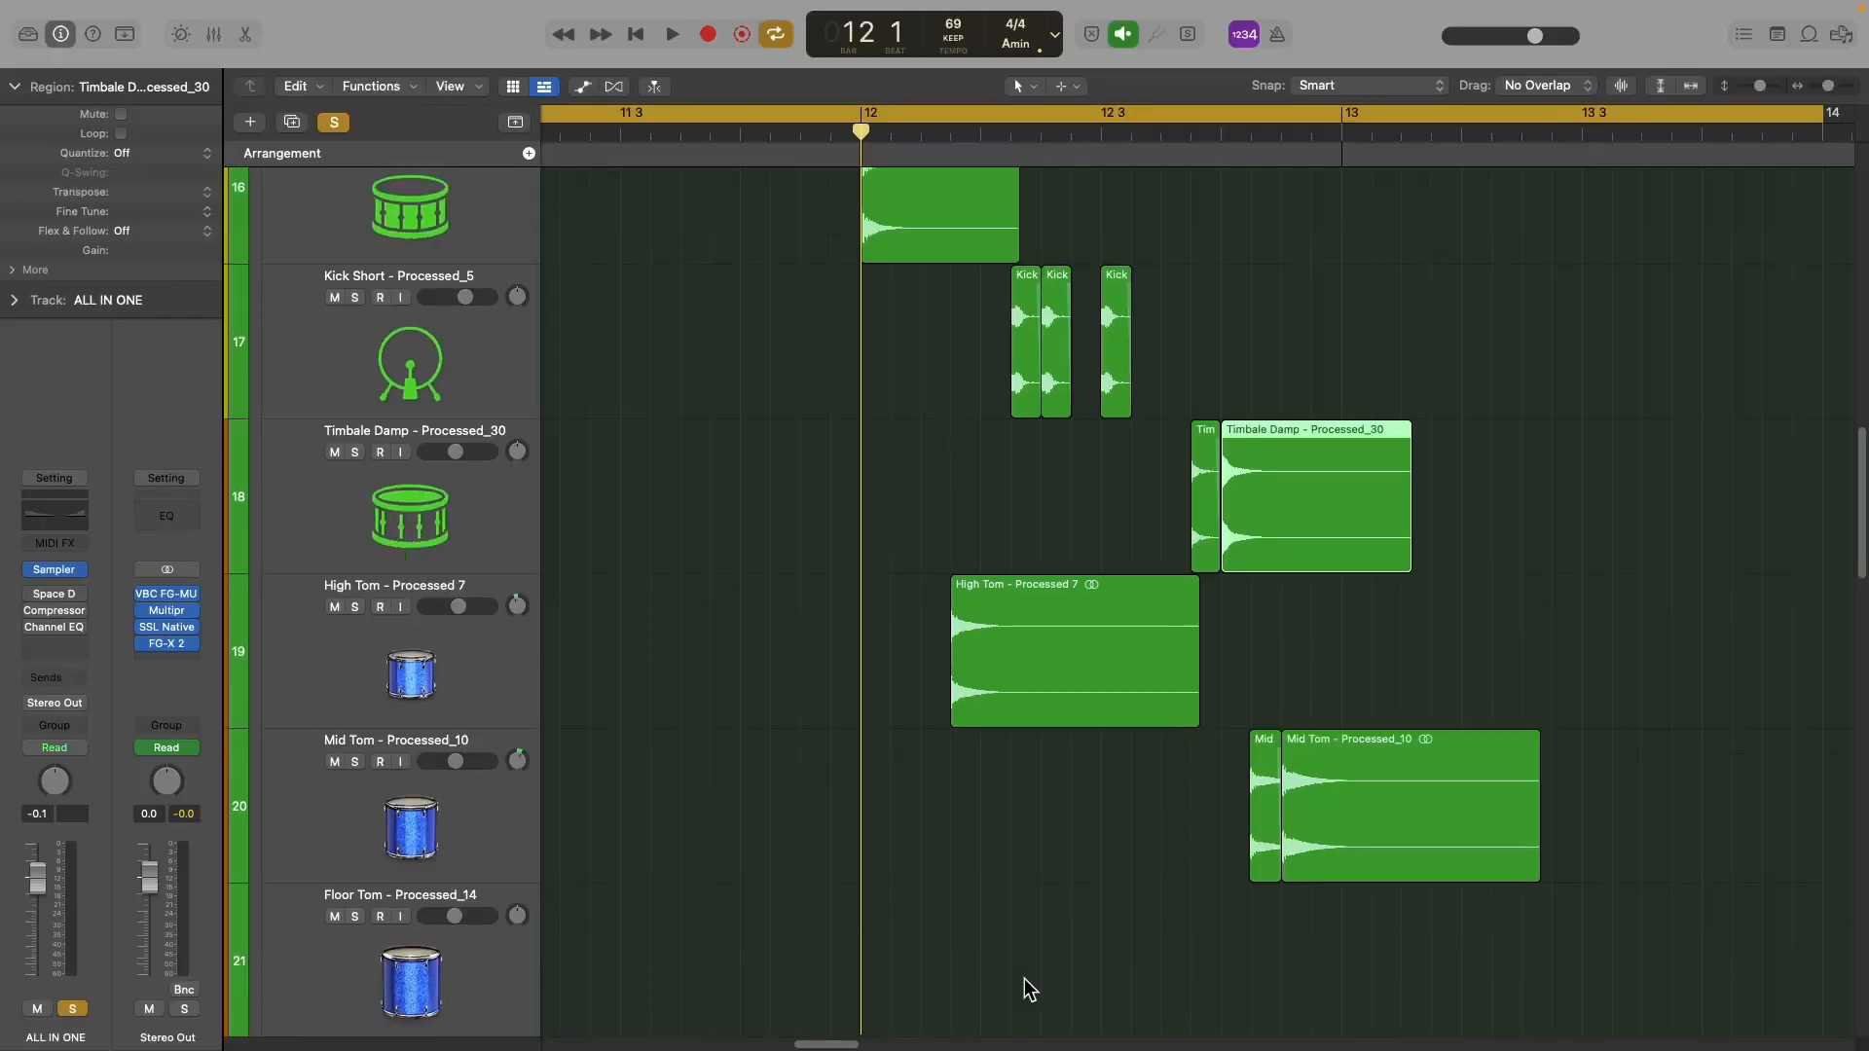
# Examine the arrangement at a wider scale and play back the drum fill around bars 20 to 21.
pyautogui.press('super+Up')
pyautogui.press('super+Up')
pyautogui.press('super+Up')
pyautogui.press('super+Up')
pyautogui.press('super+Up')
pyautogui.press('super+Up')
pyautogui.press('super+Up')
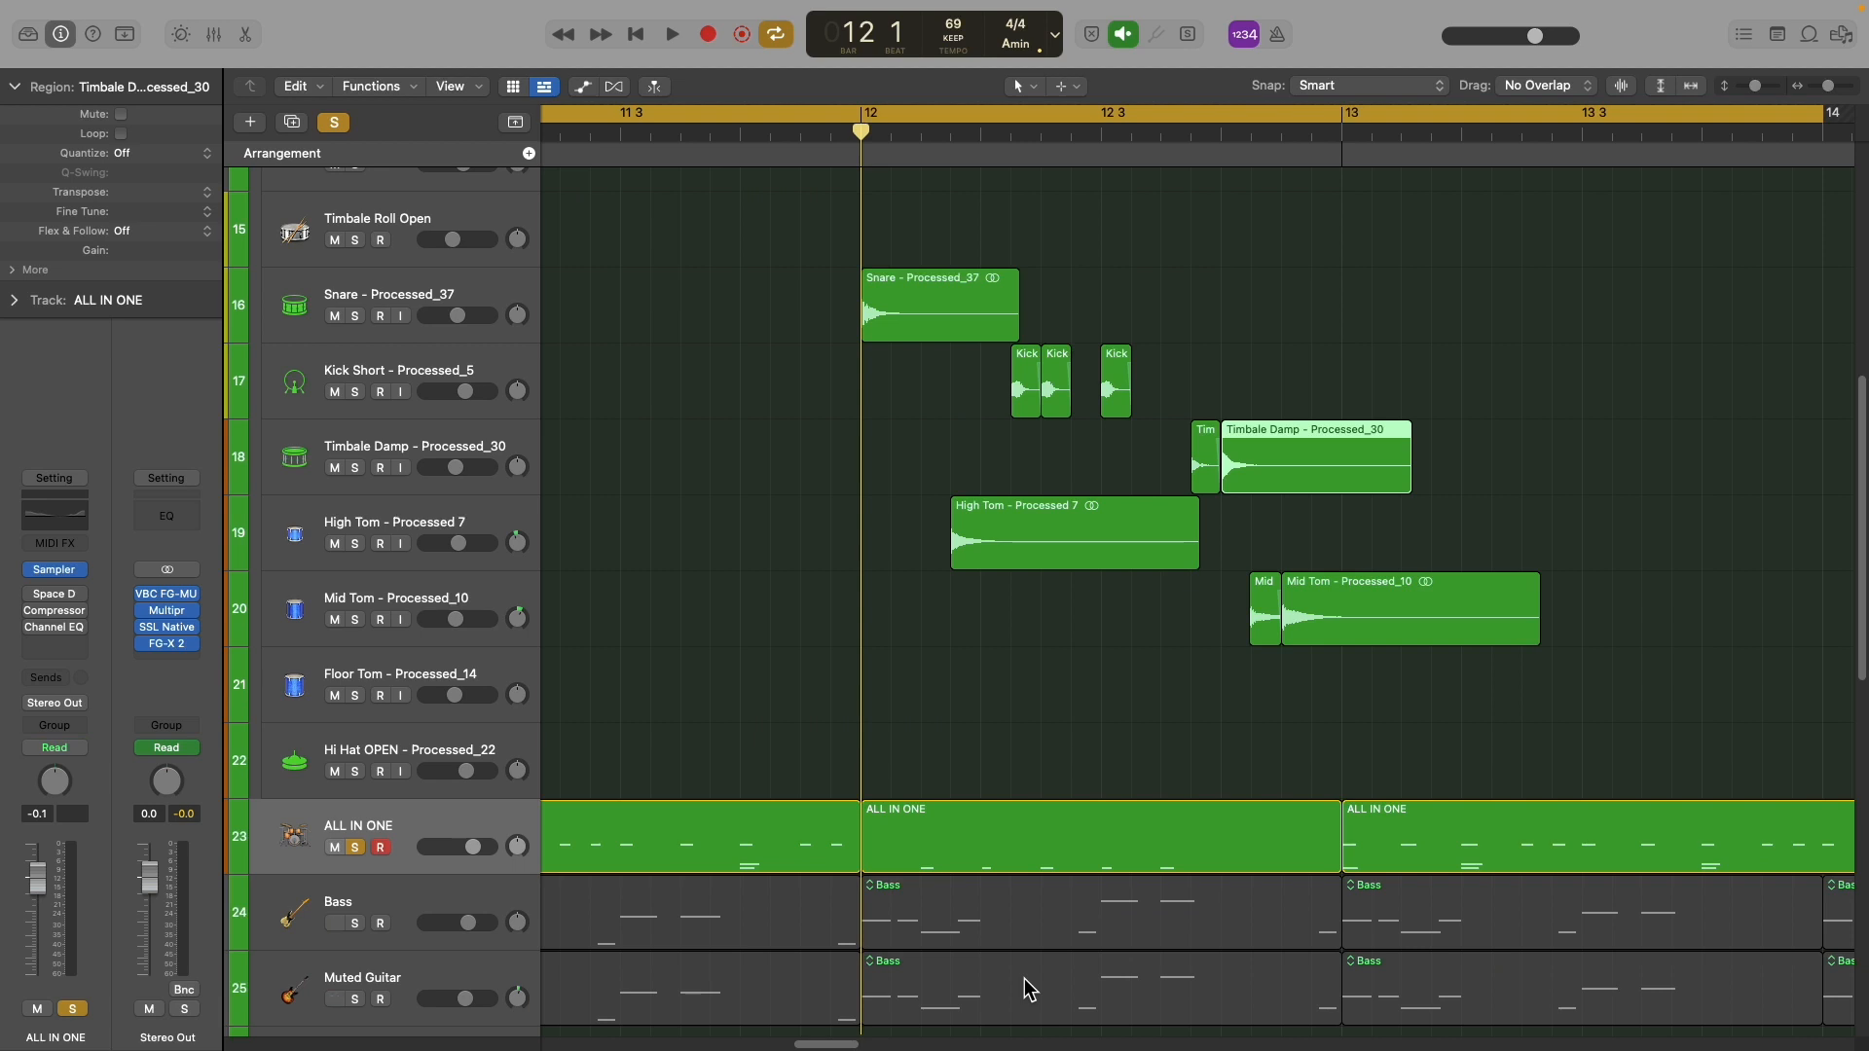
pyautogui.press('super+Left')
pyautogui.press('super+Left')
pyautogui.press('super+Left')
pyautogui.press('super+Left')
pyautogui.press('super+Left')
pyautogui.press('super+Left')
pyautogui.press('super+Left')
pyautogui.press('super+Left')
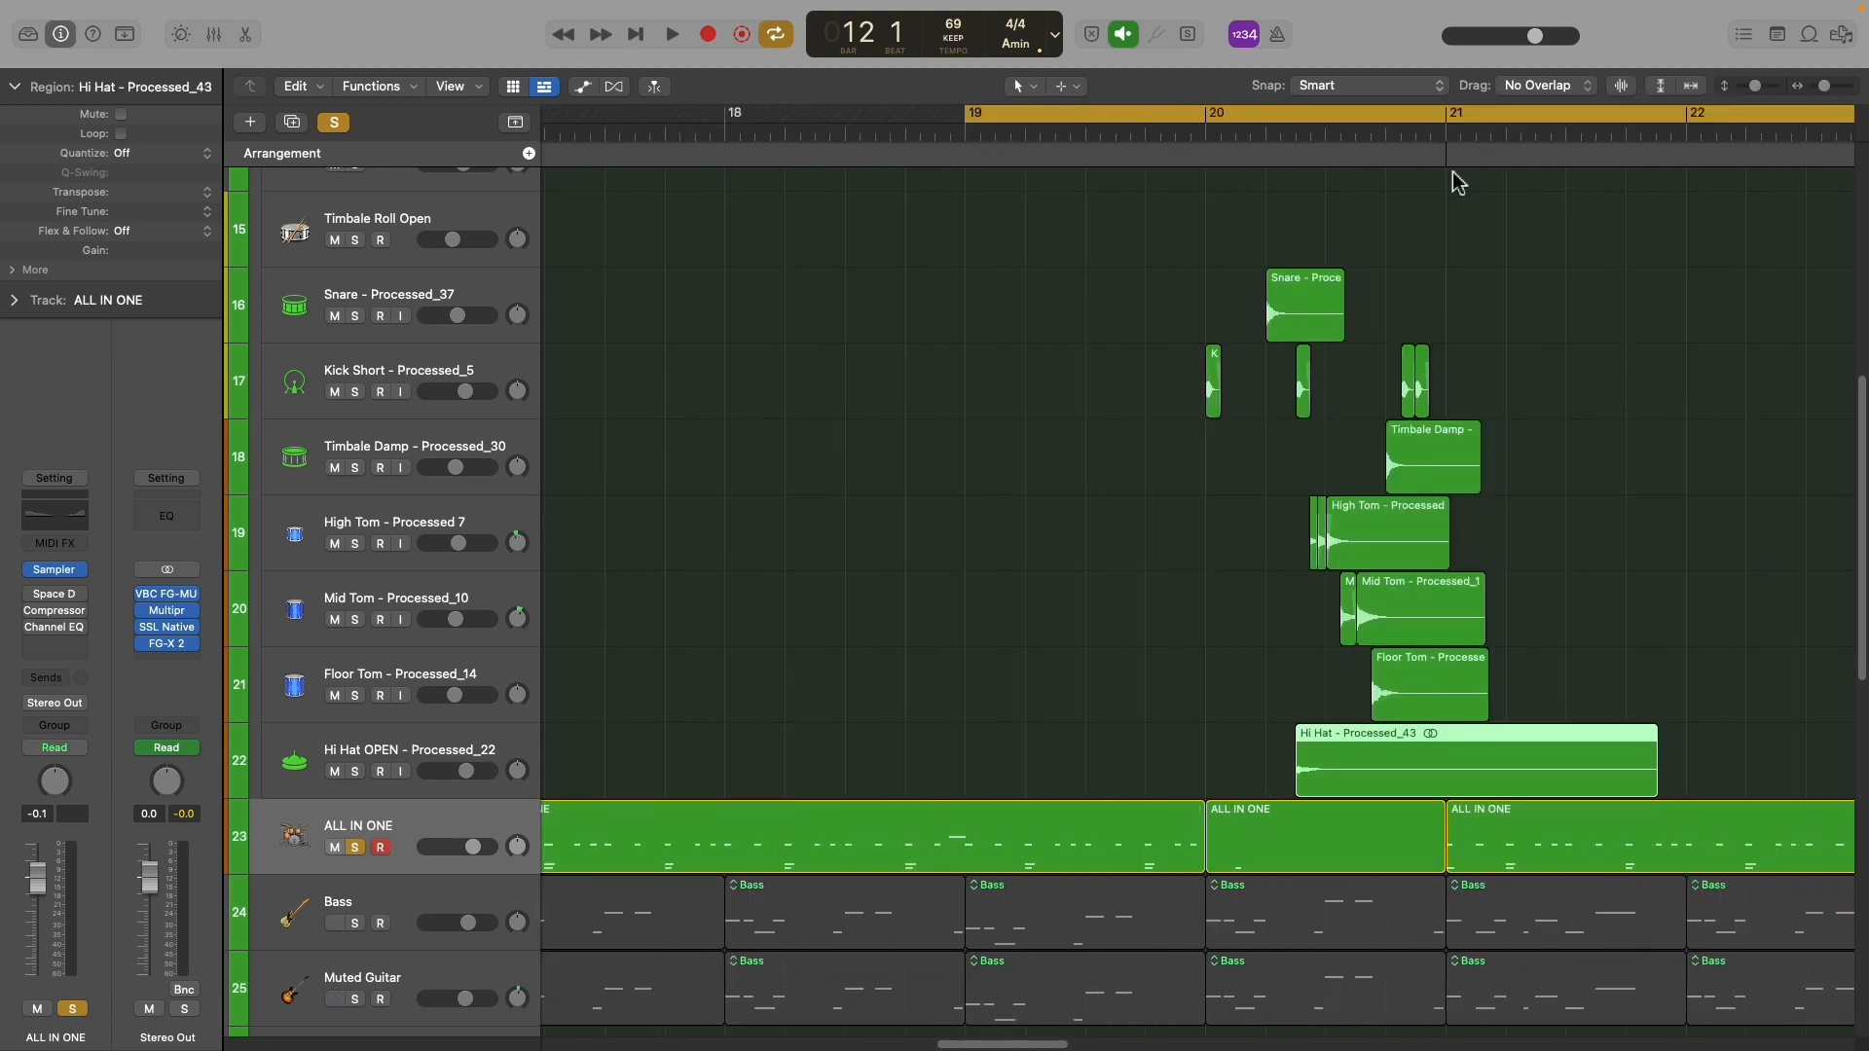
pyautogui.press('space')
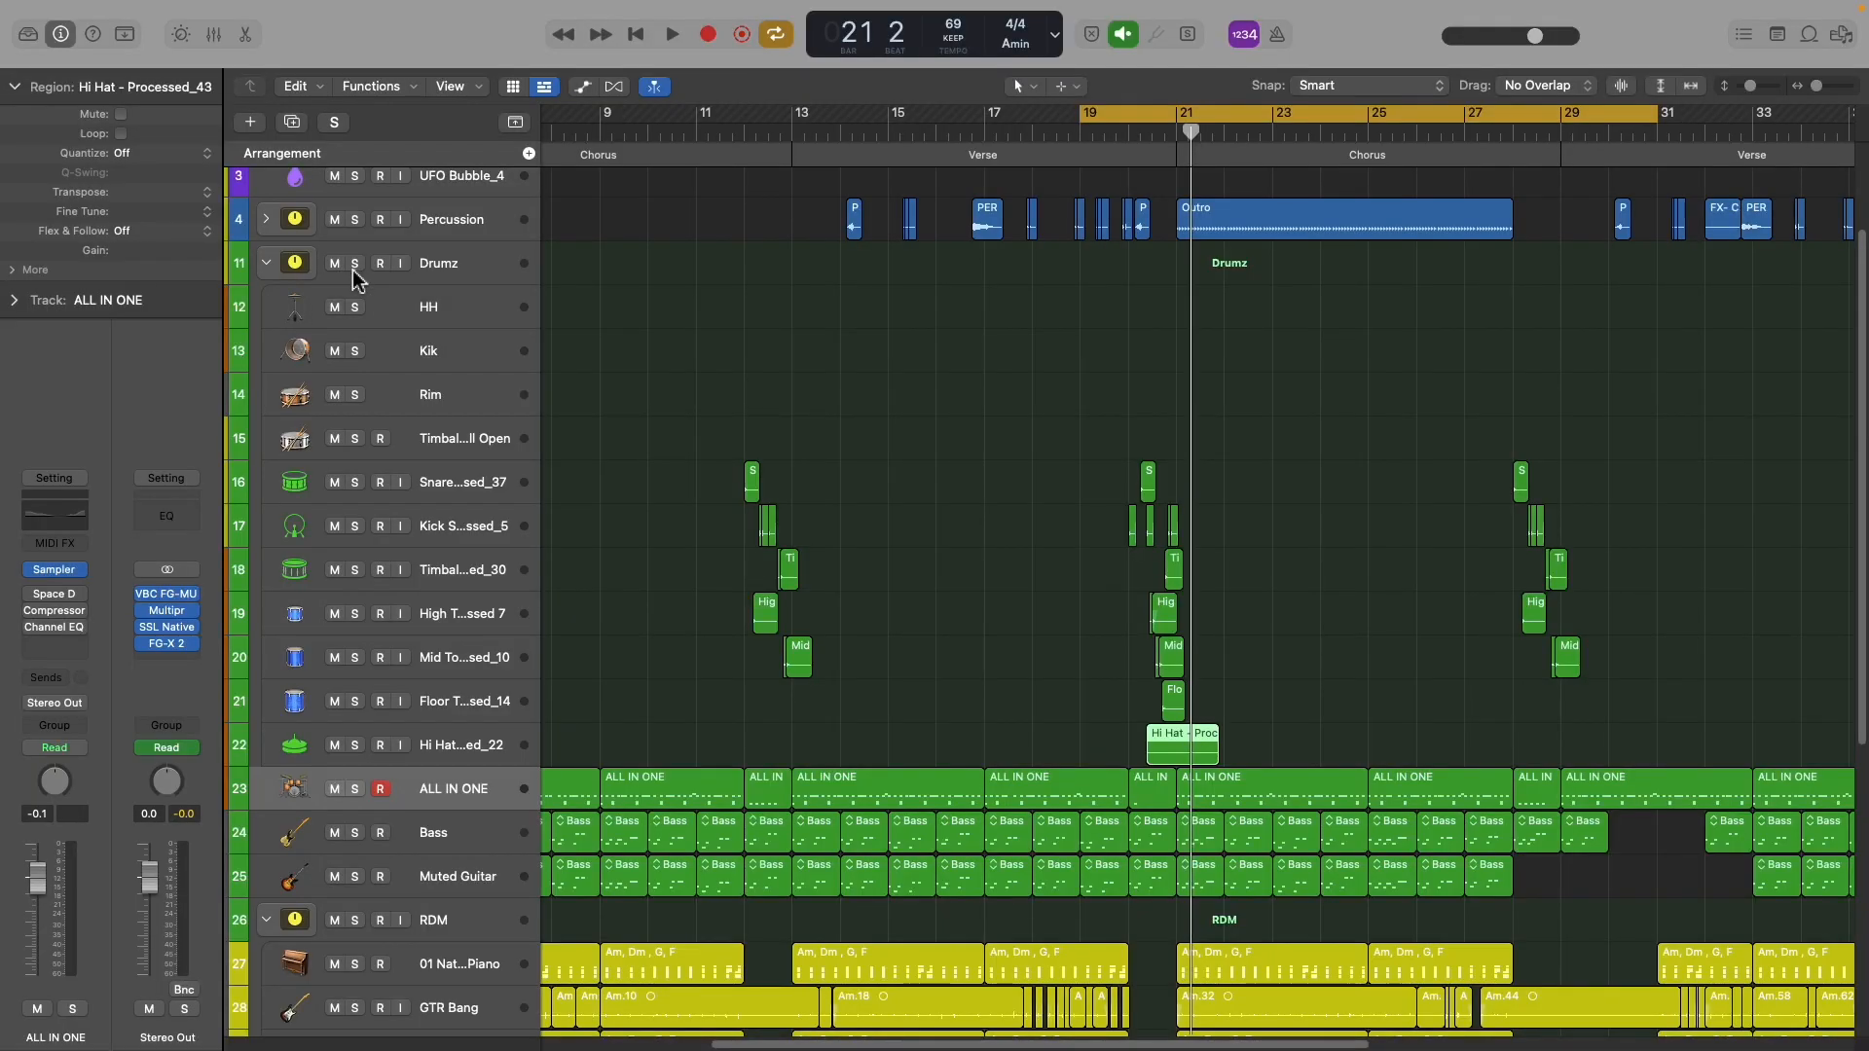
# Solo the Drumz stack, the Bass and Muted Guitar tracks, and the RDM stack.
pyautogui.click(357, 265)
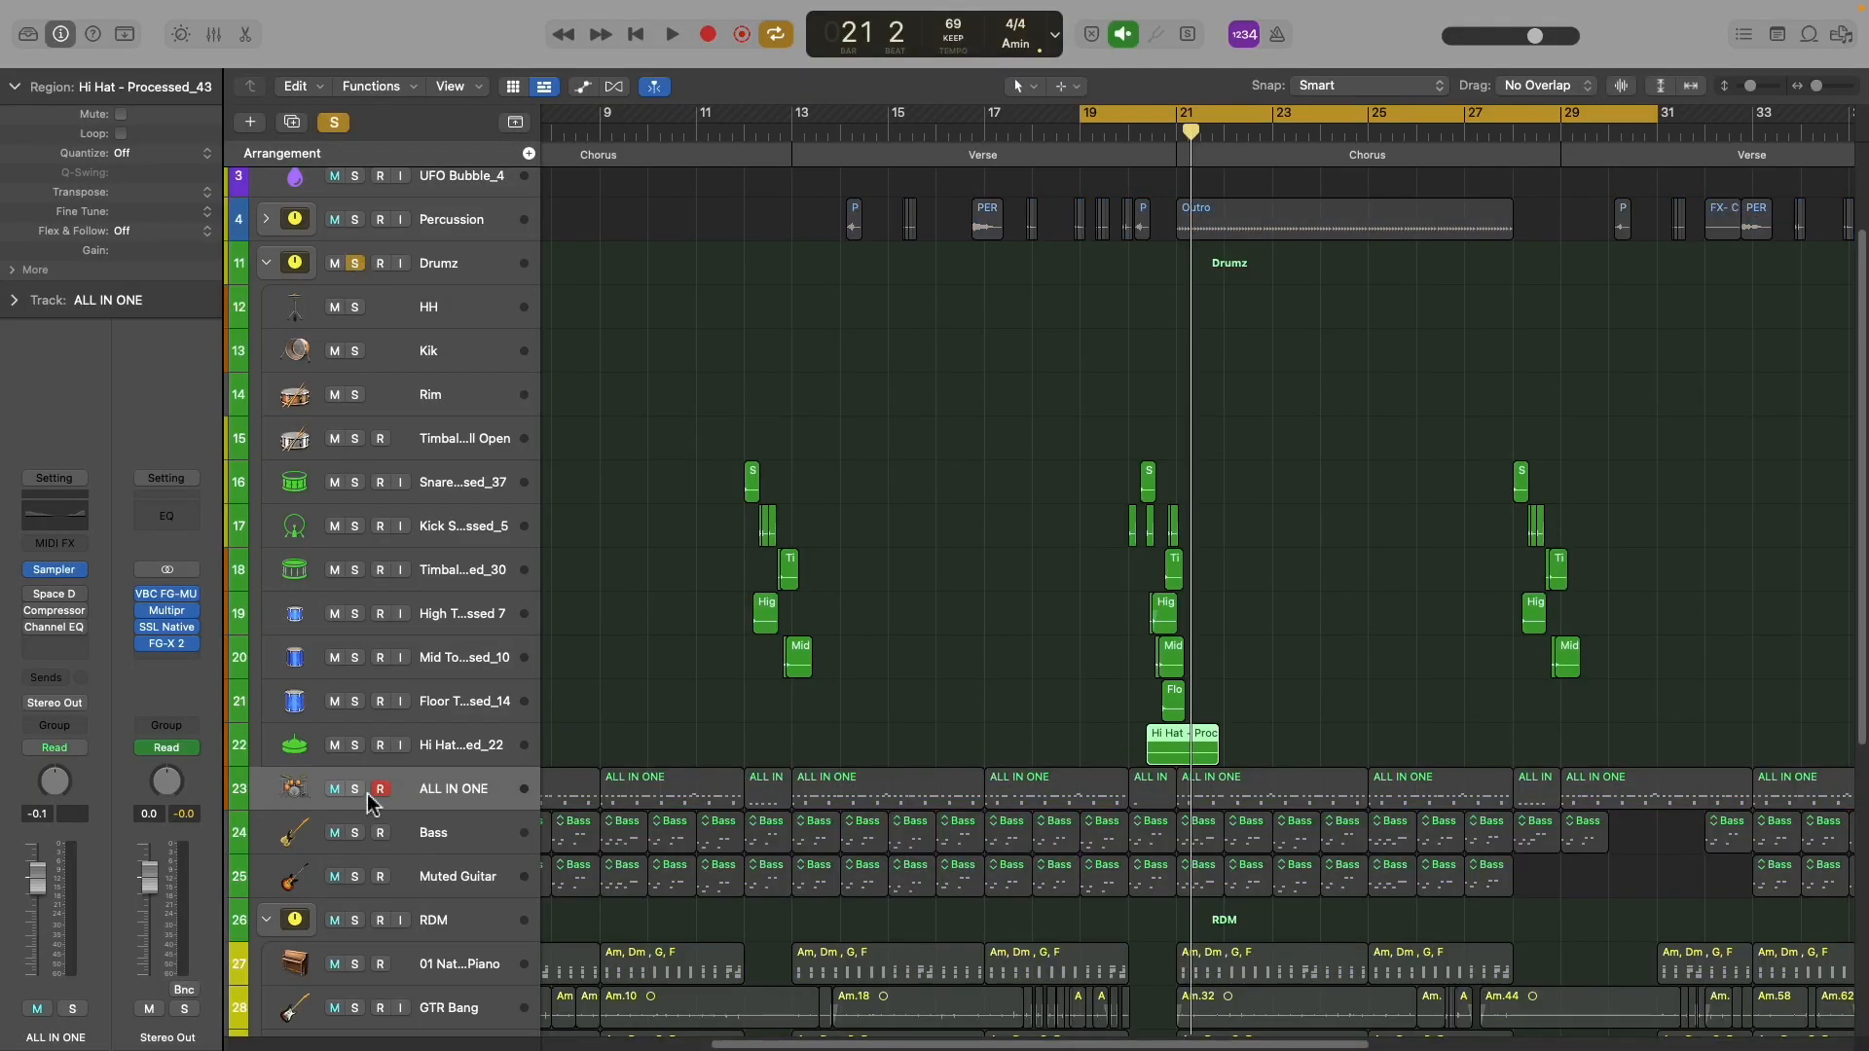
pyautogui.click(355, 834)
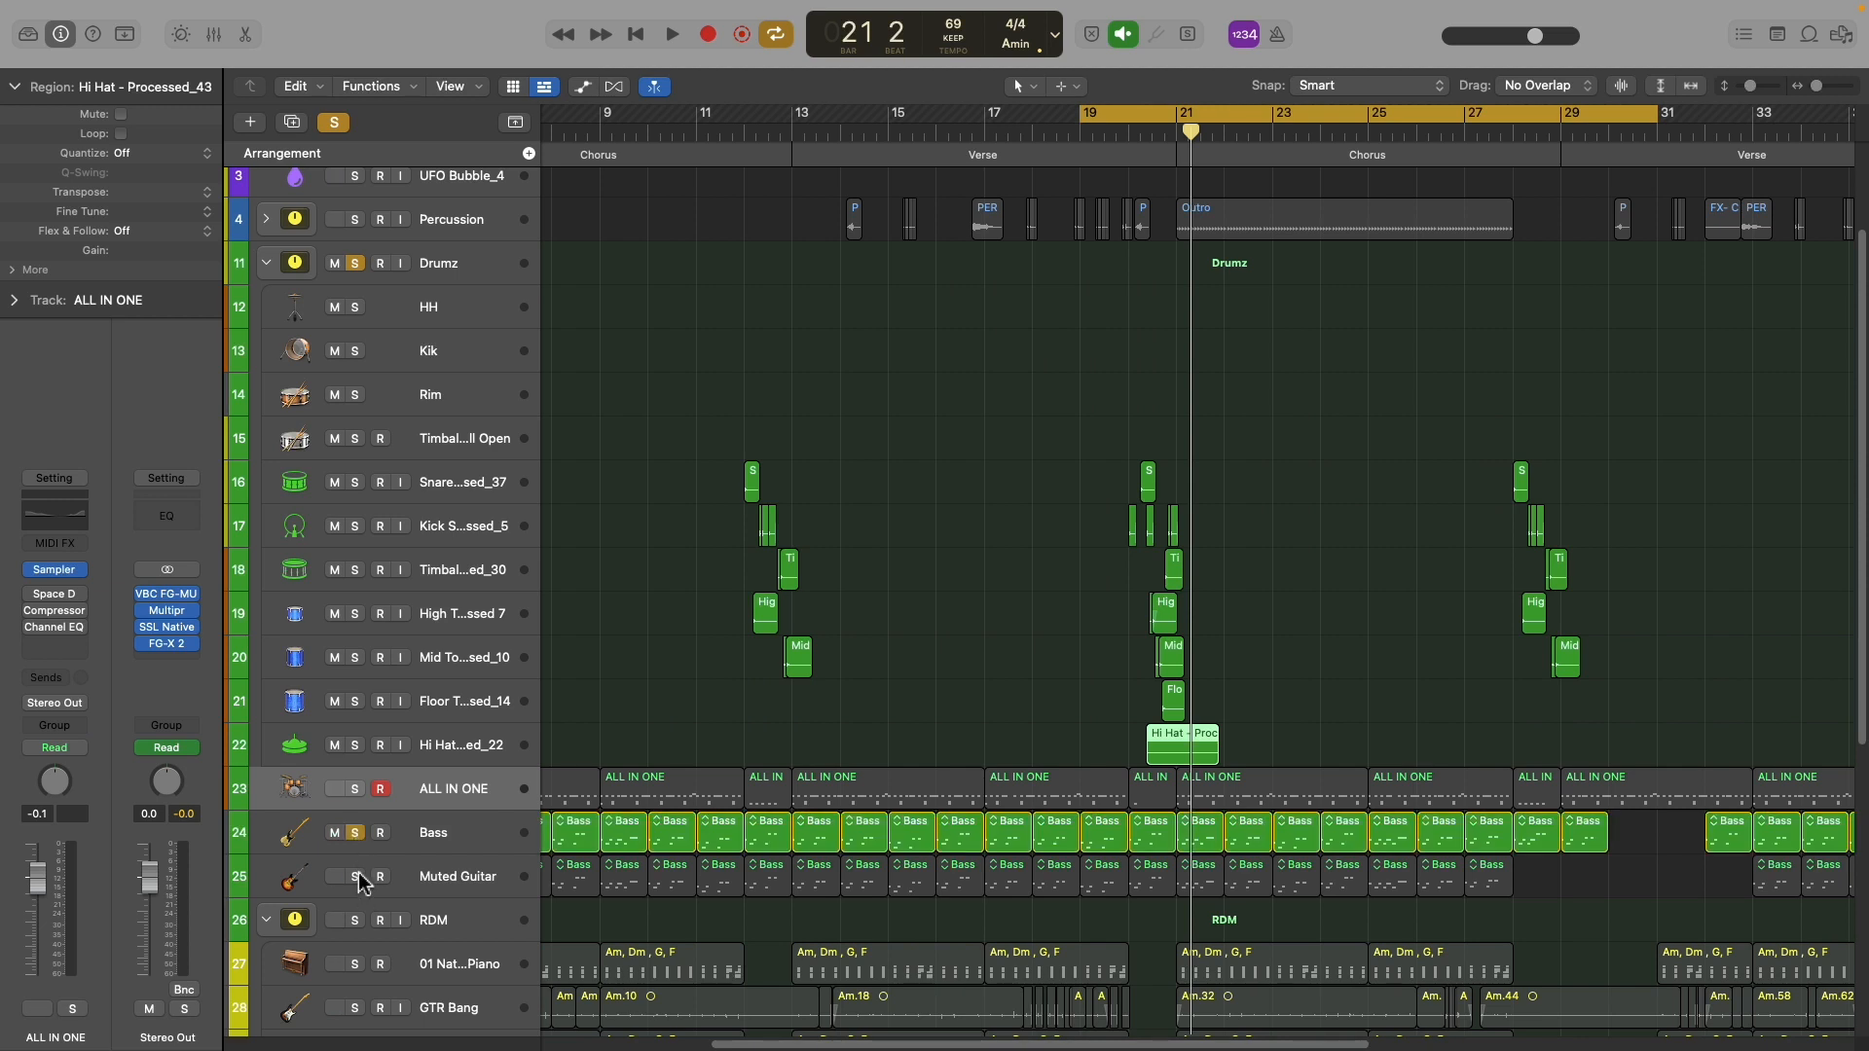
pyautogui.click(356, 877)
pyautogui.click(357, 921)
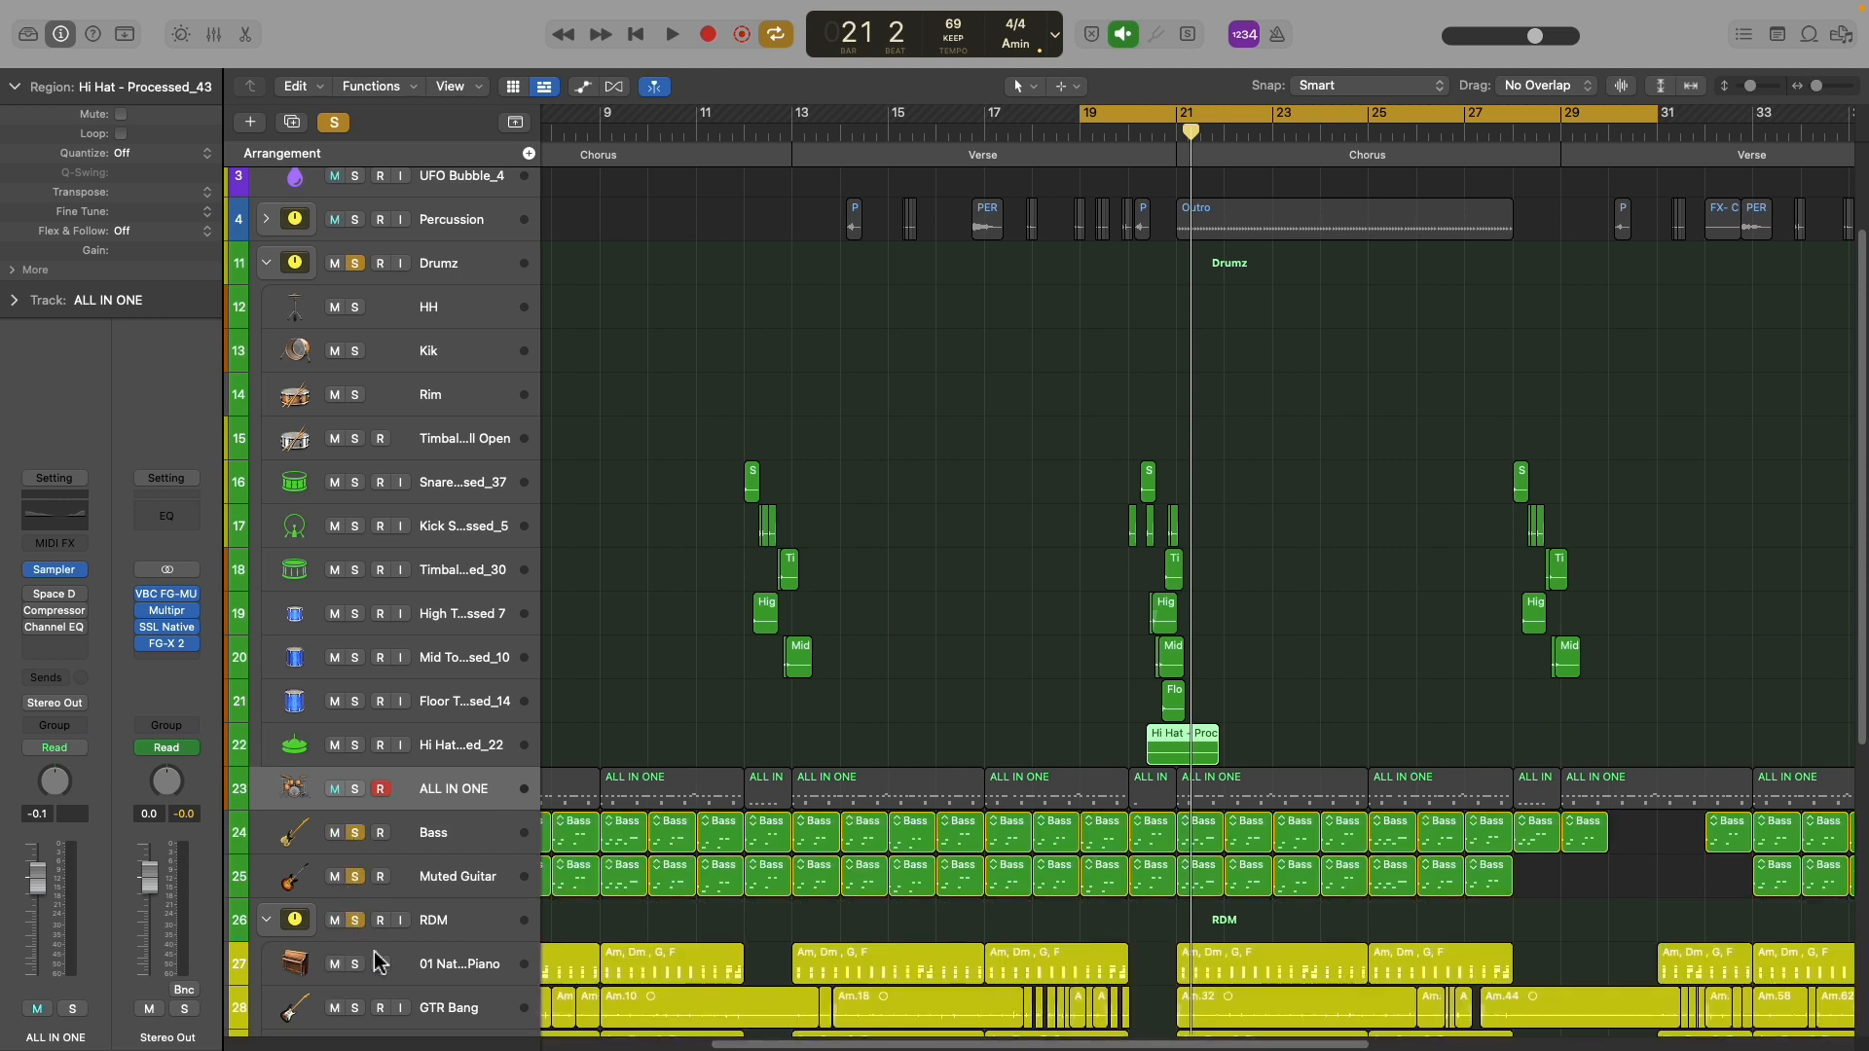
pyautogui.scroll(-3, 526, 847)
pyautogui.scroll(3, 634, 701)
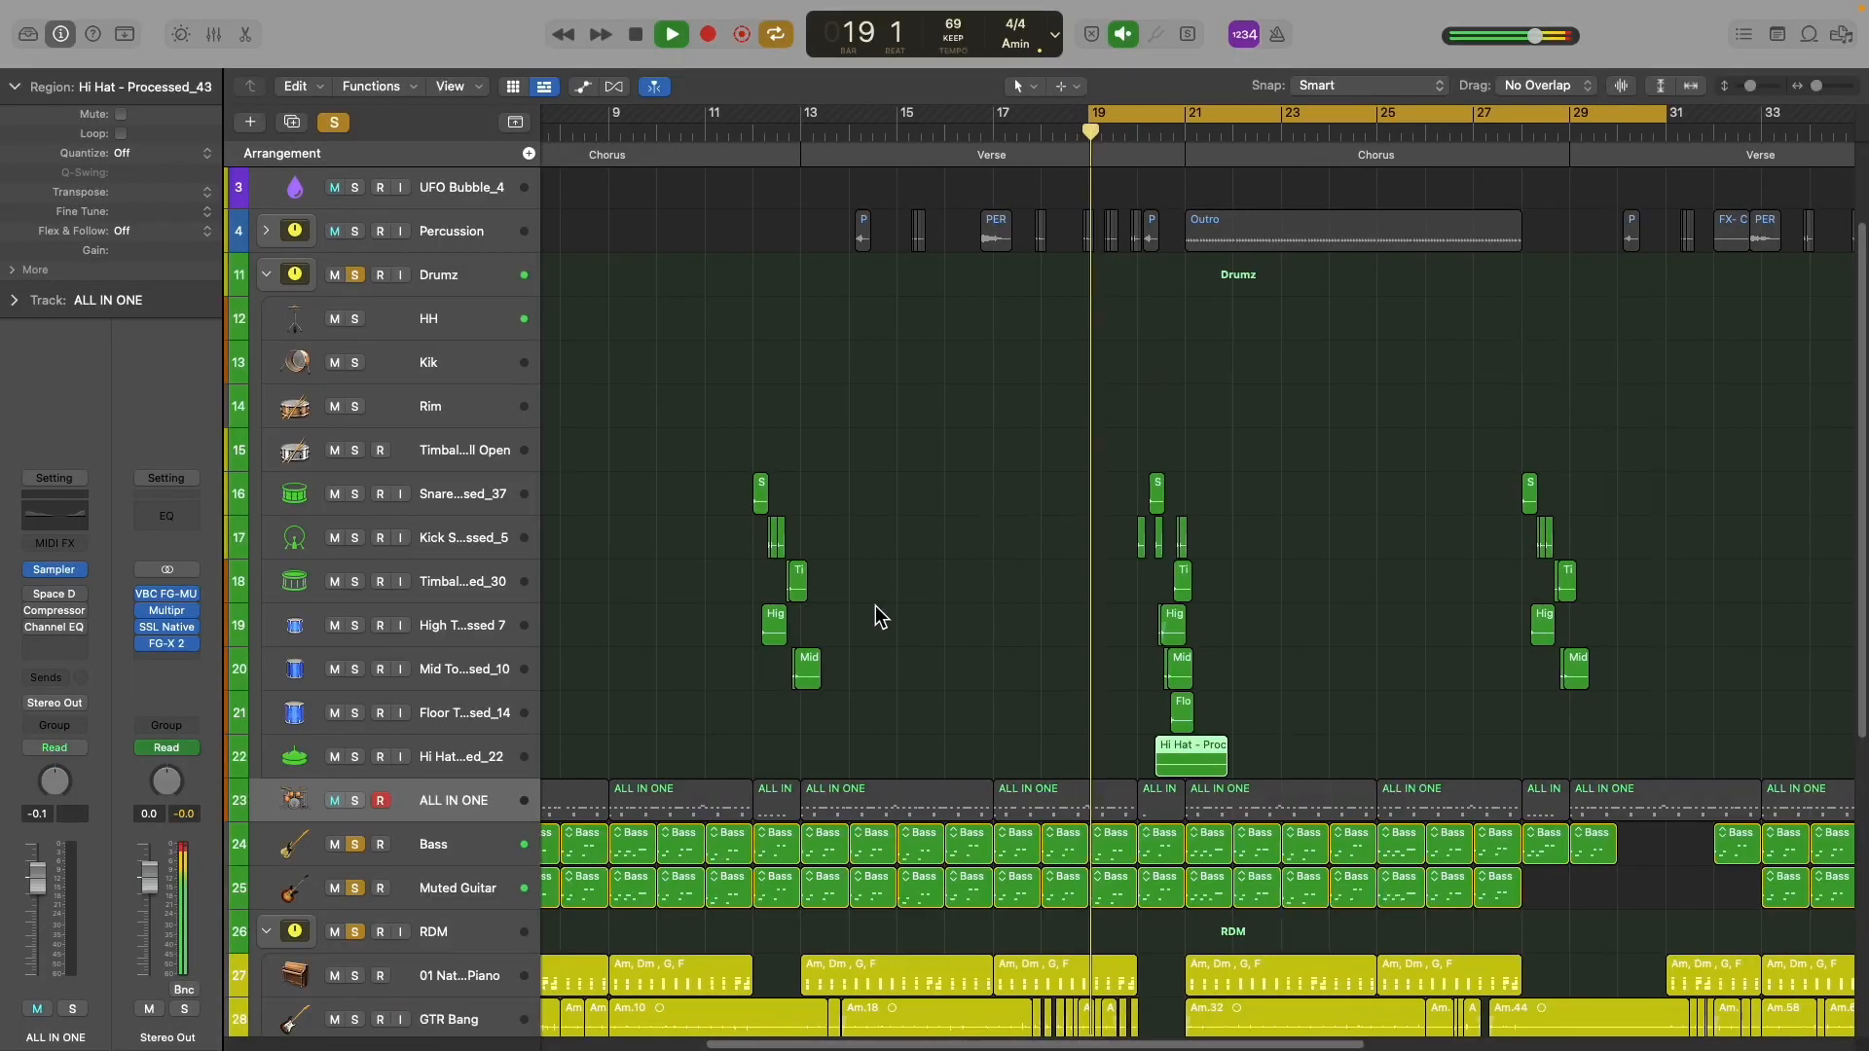
# Extend the end of the cycle range to bar 33 while the soloed tracks play.
pyautogui.hscroll(-3, 874, 606)
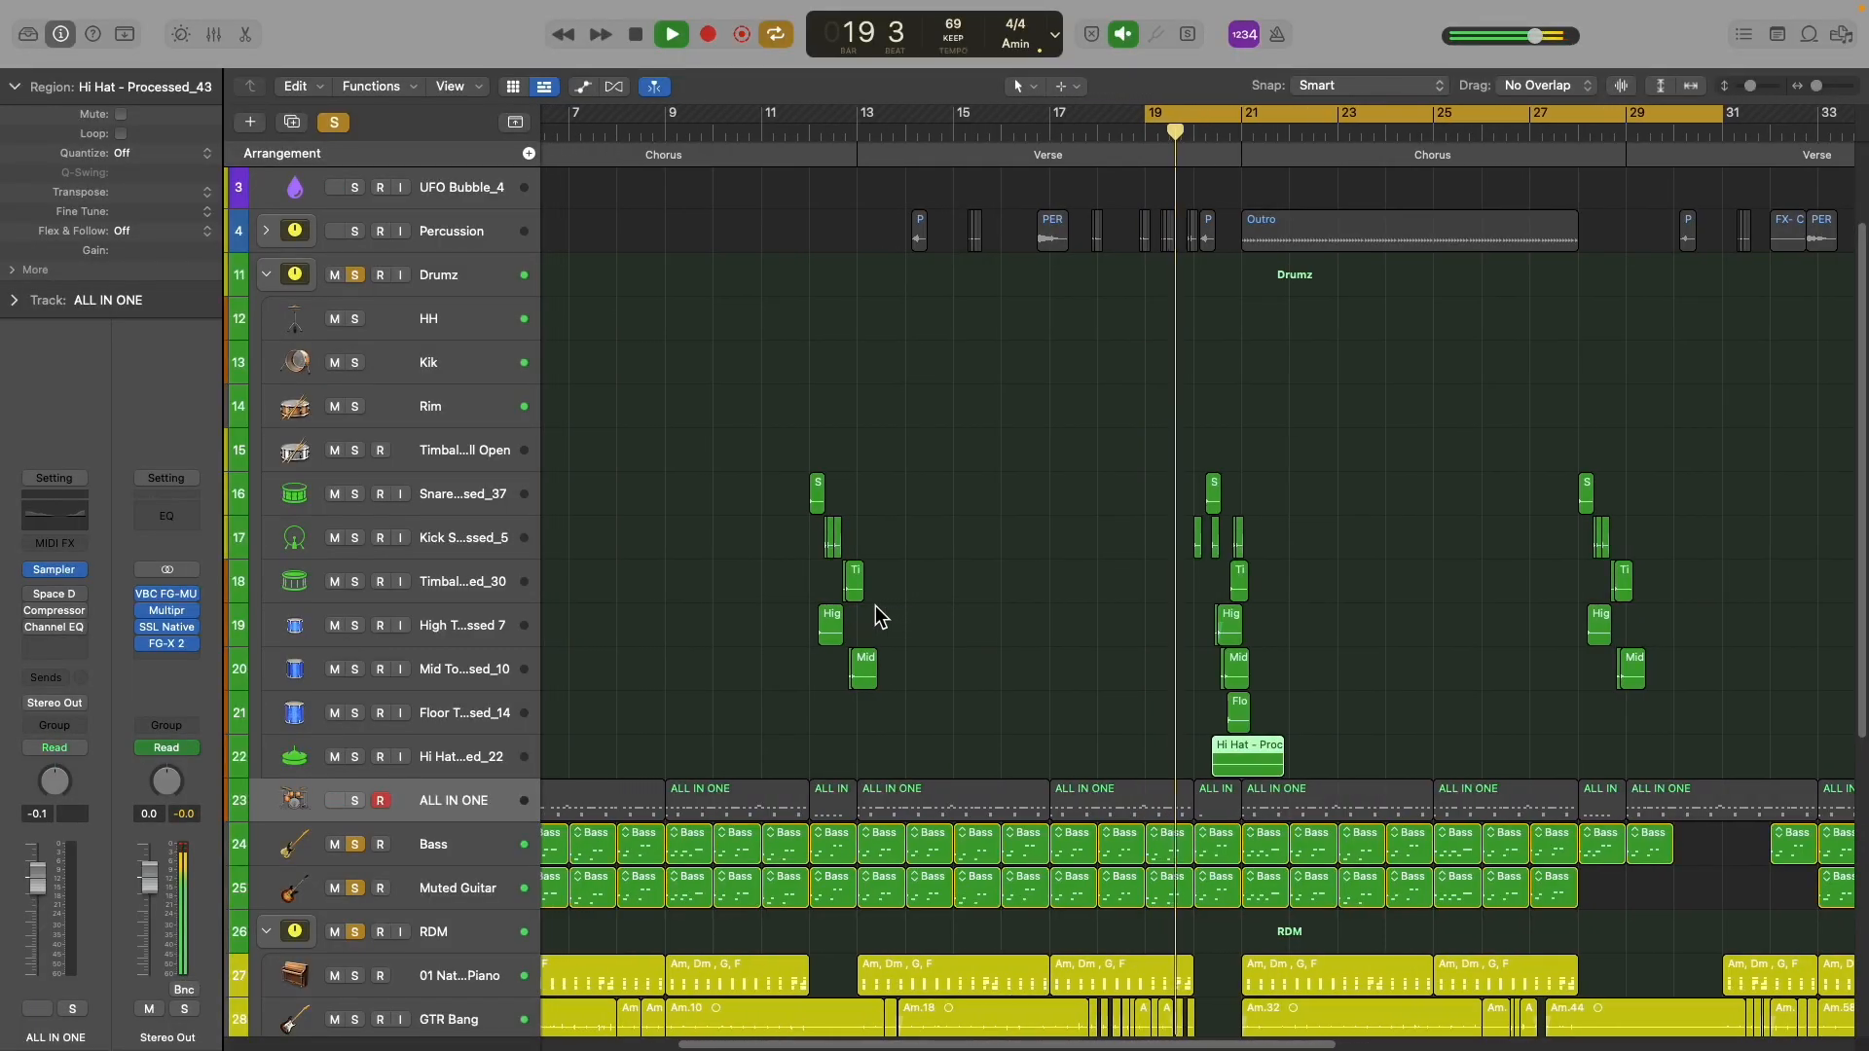
pyautogui.hscroll(2, 874, 605)
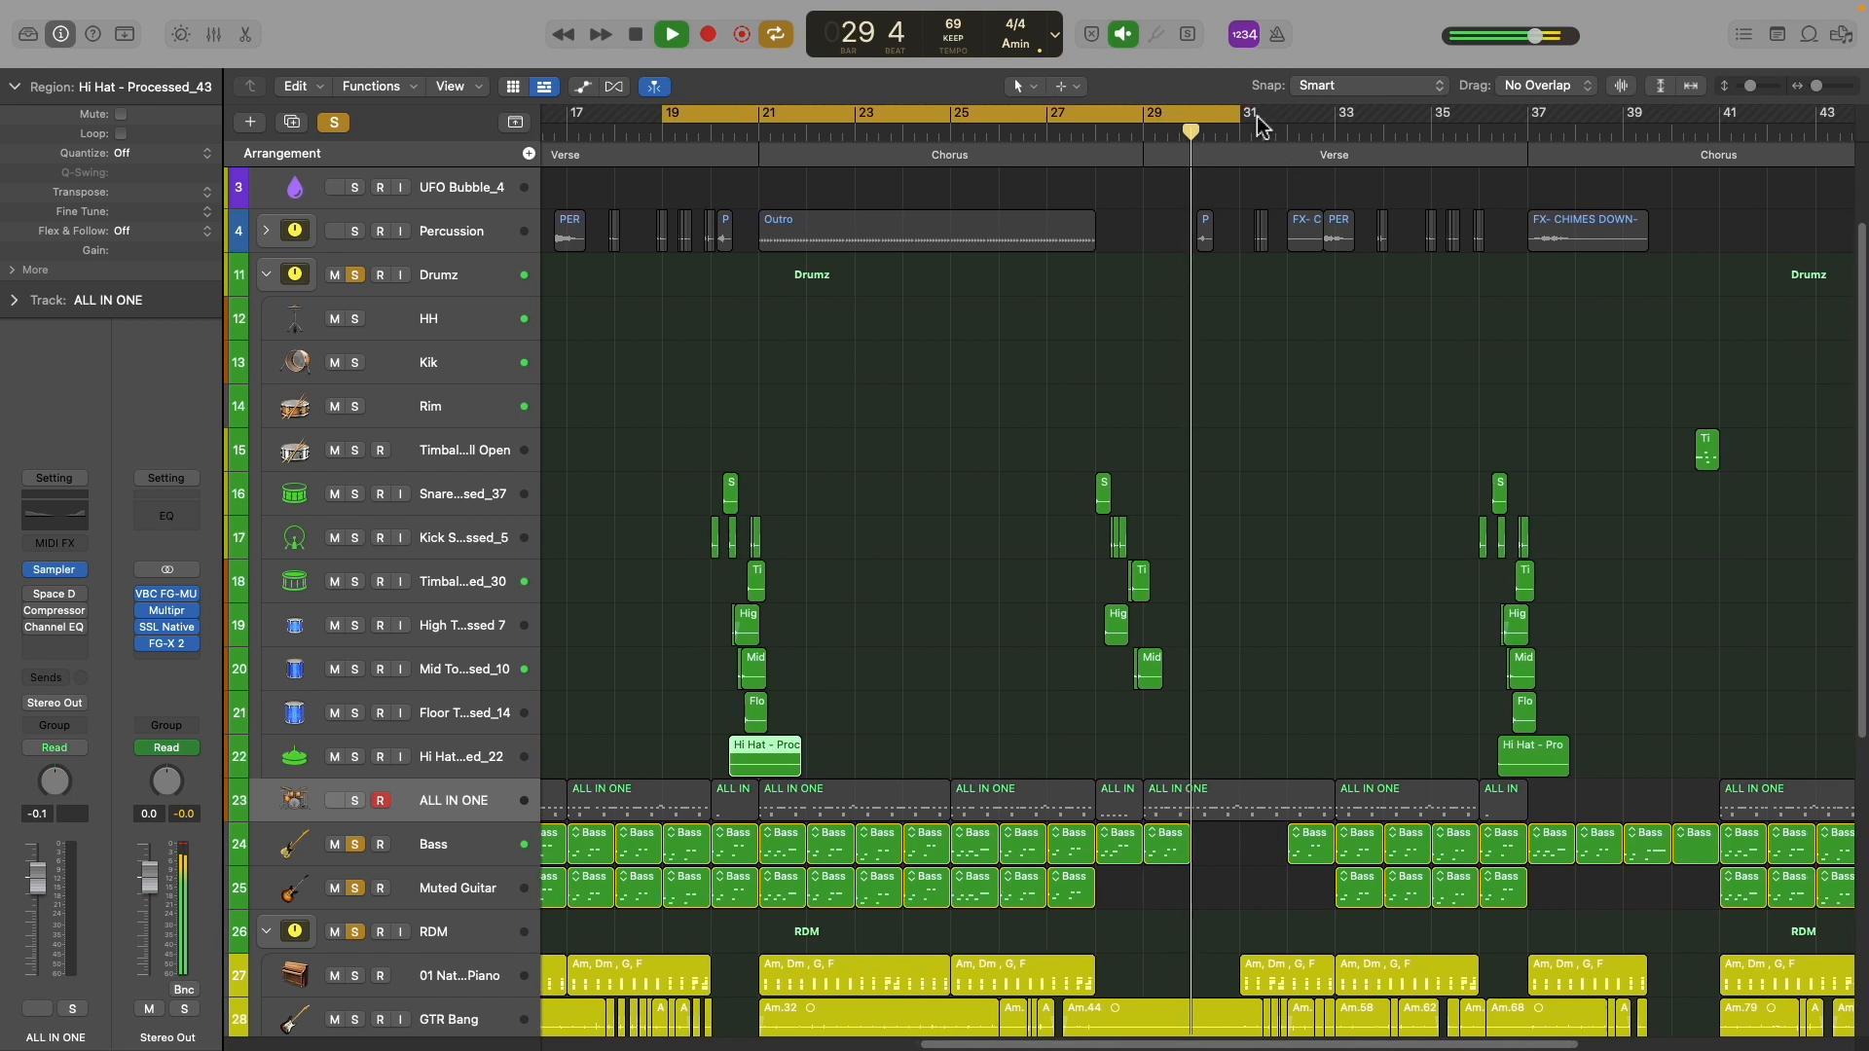
pyautogui.moveTo(1239, 122); pyautogui.dragTo(1334, 124)
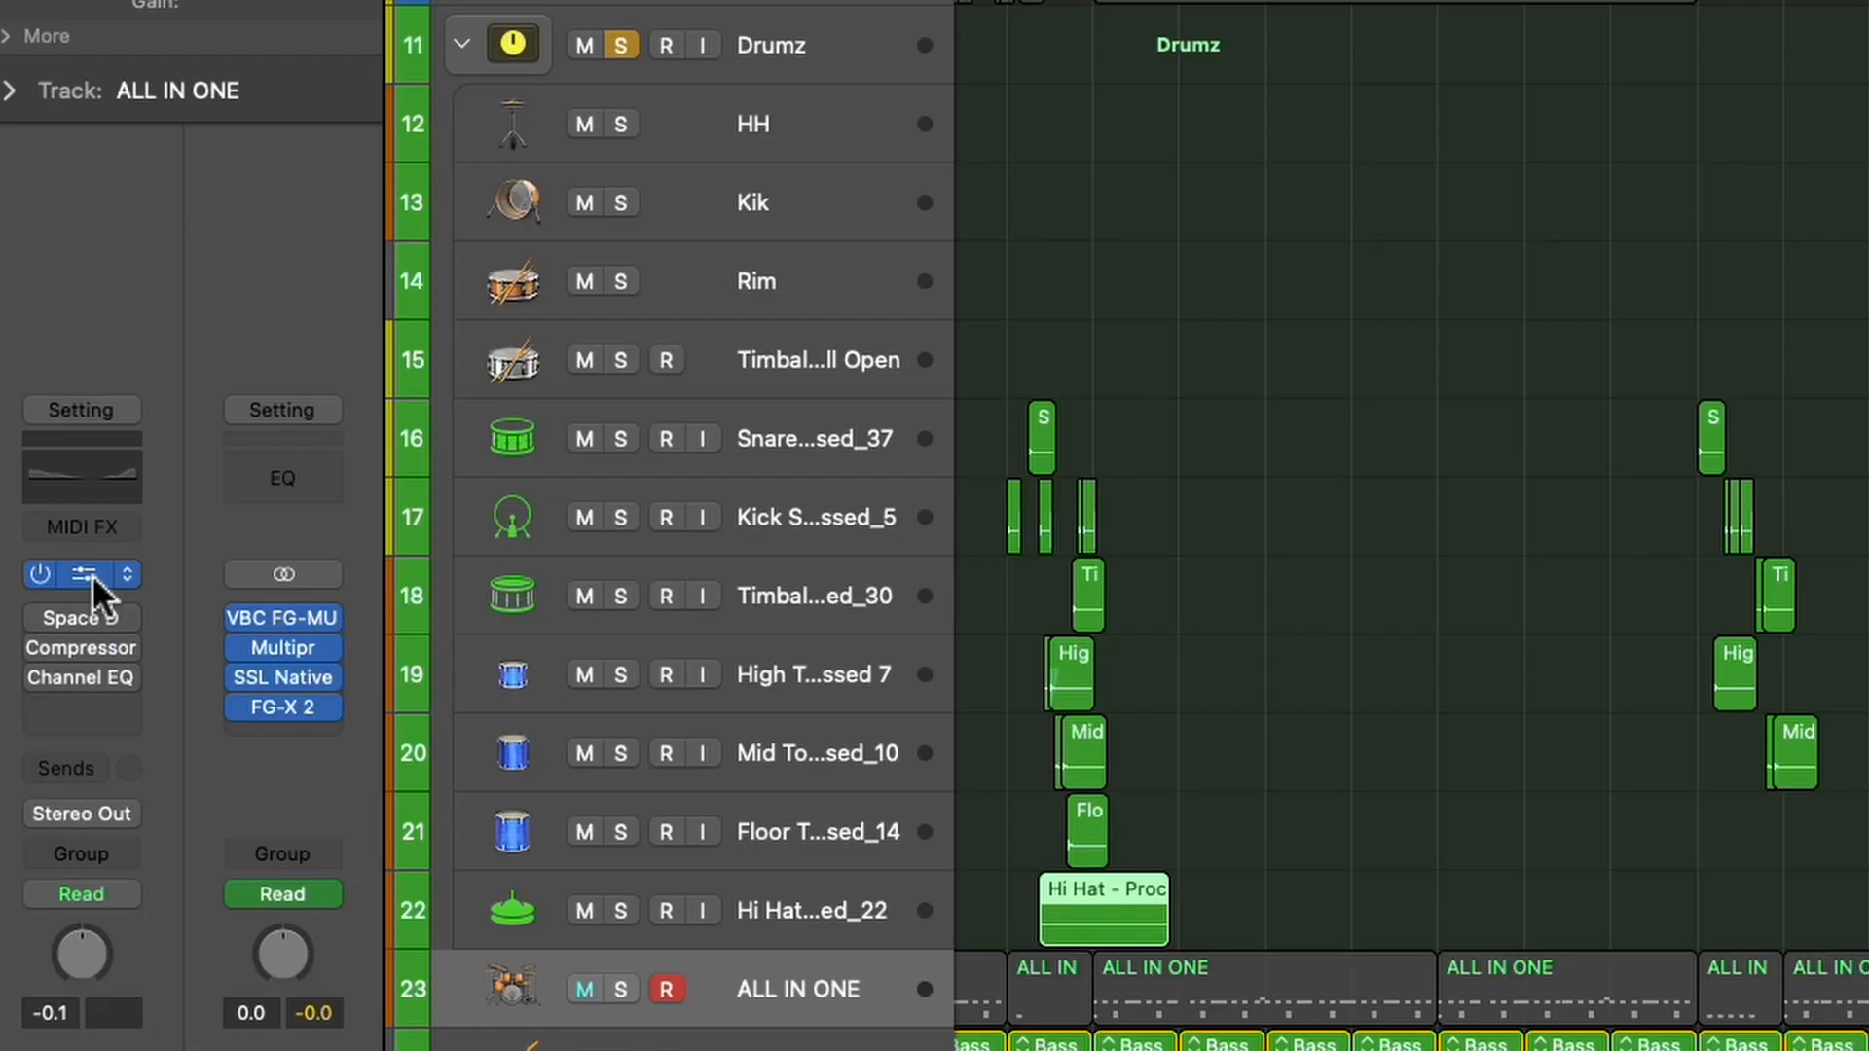
# View the group and zone mapping in the ALL IN ONE track's Sampler, then close the instrument window.
pyautogui.click(91, 574)
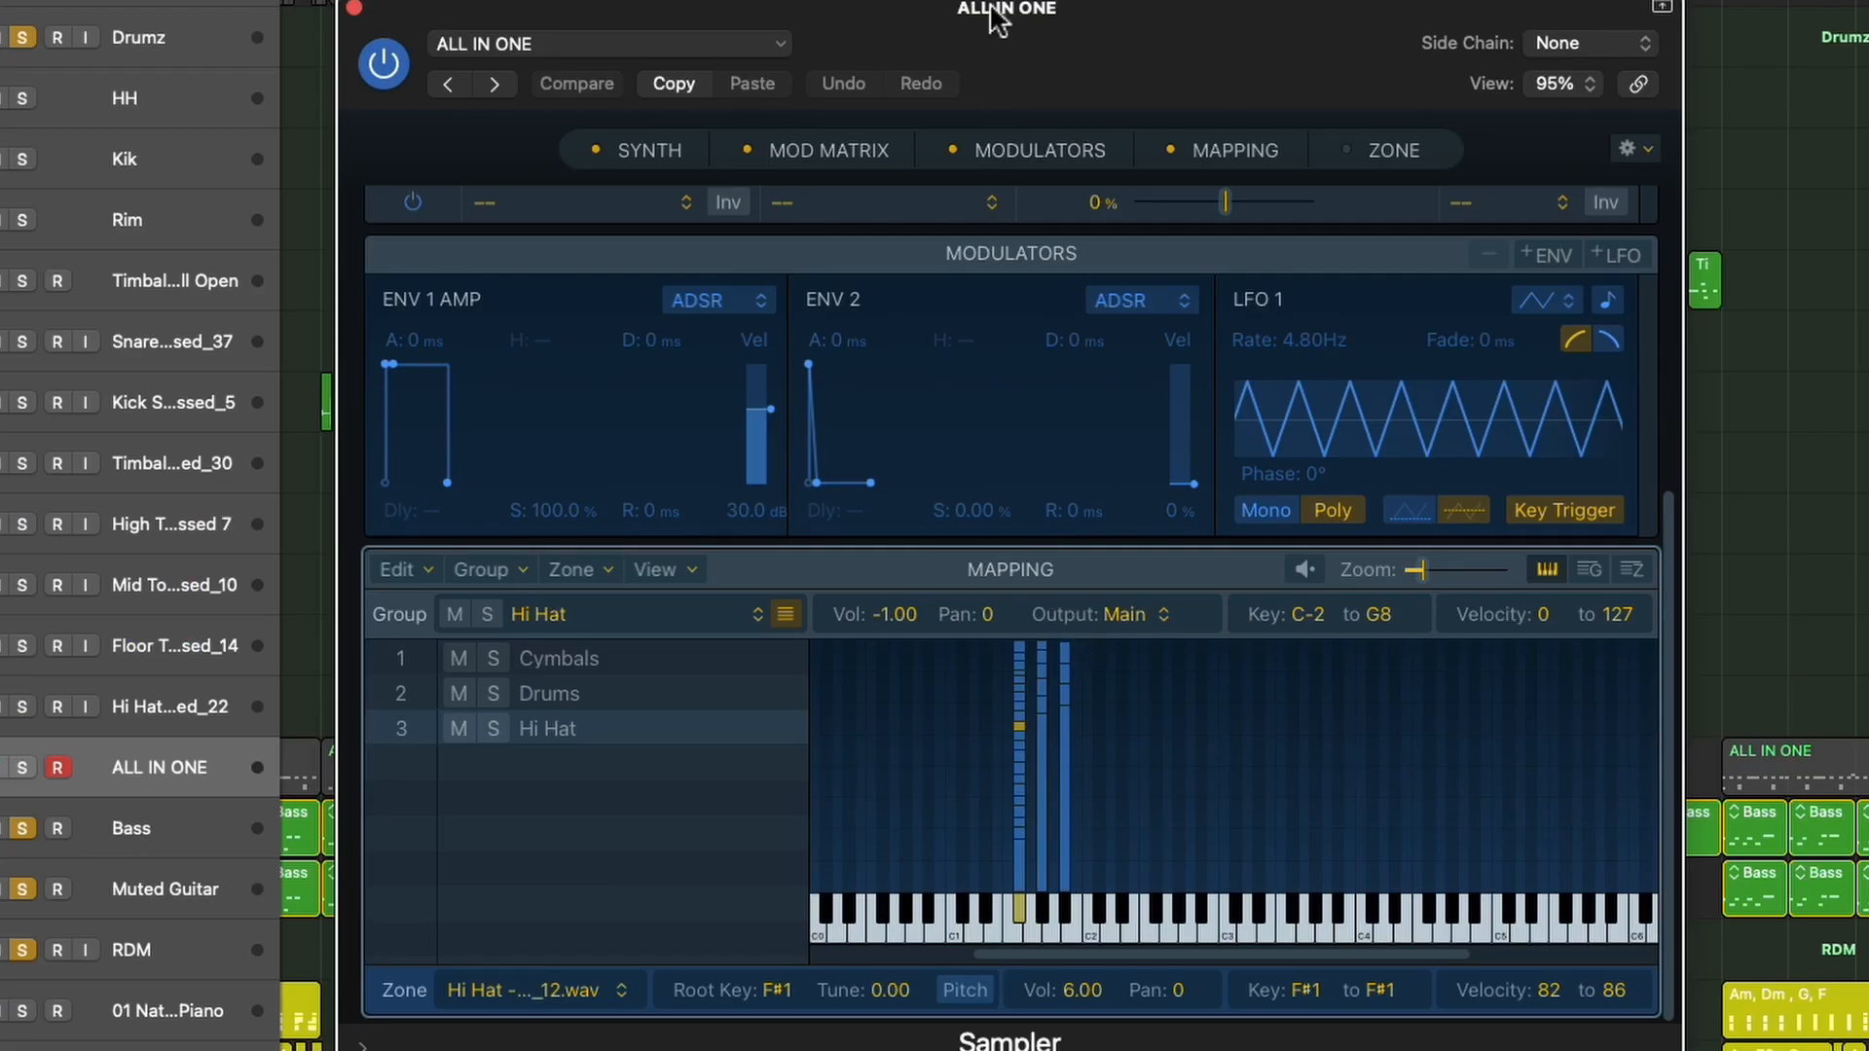
pyautogui.click(356, 10)
# Create one software instrument track with Sampler (Multi-Sample) in its Multi-Output version.
pyautogui.click(250, 123)
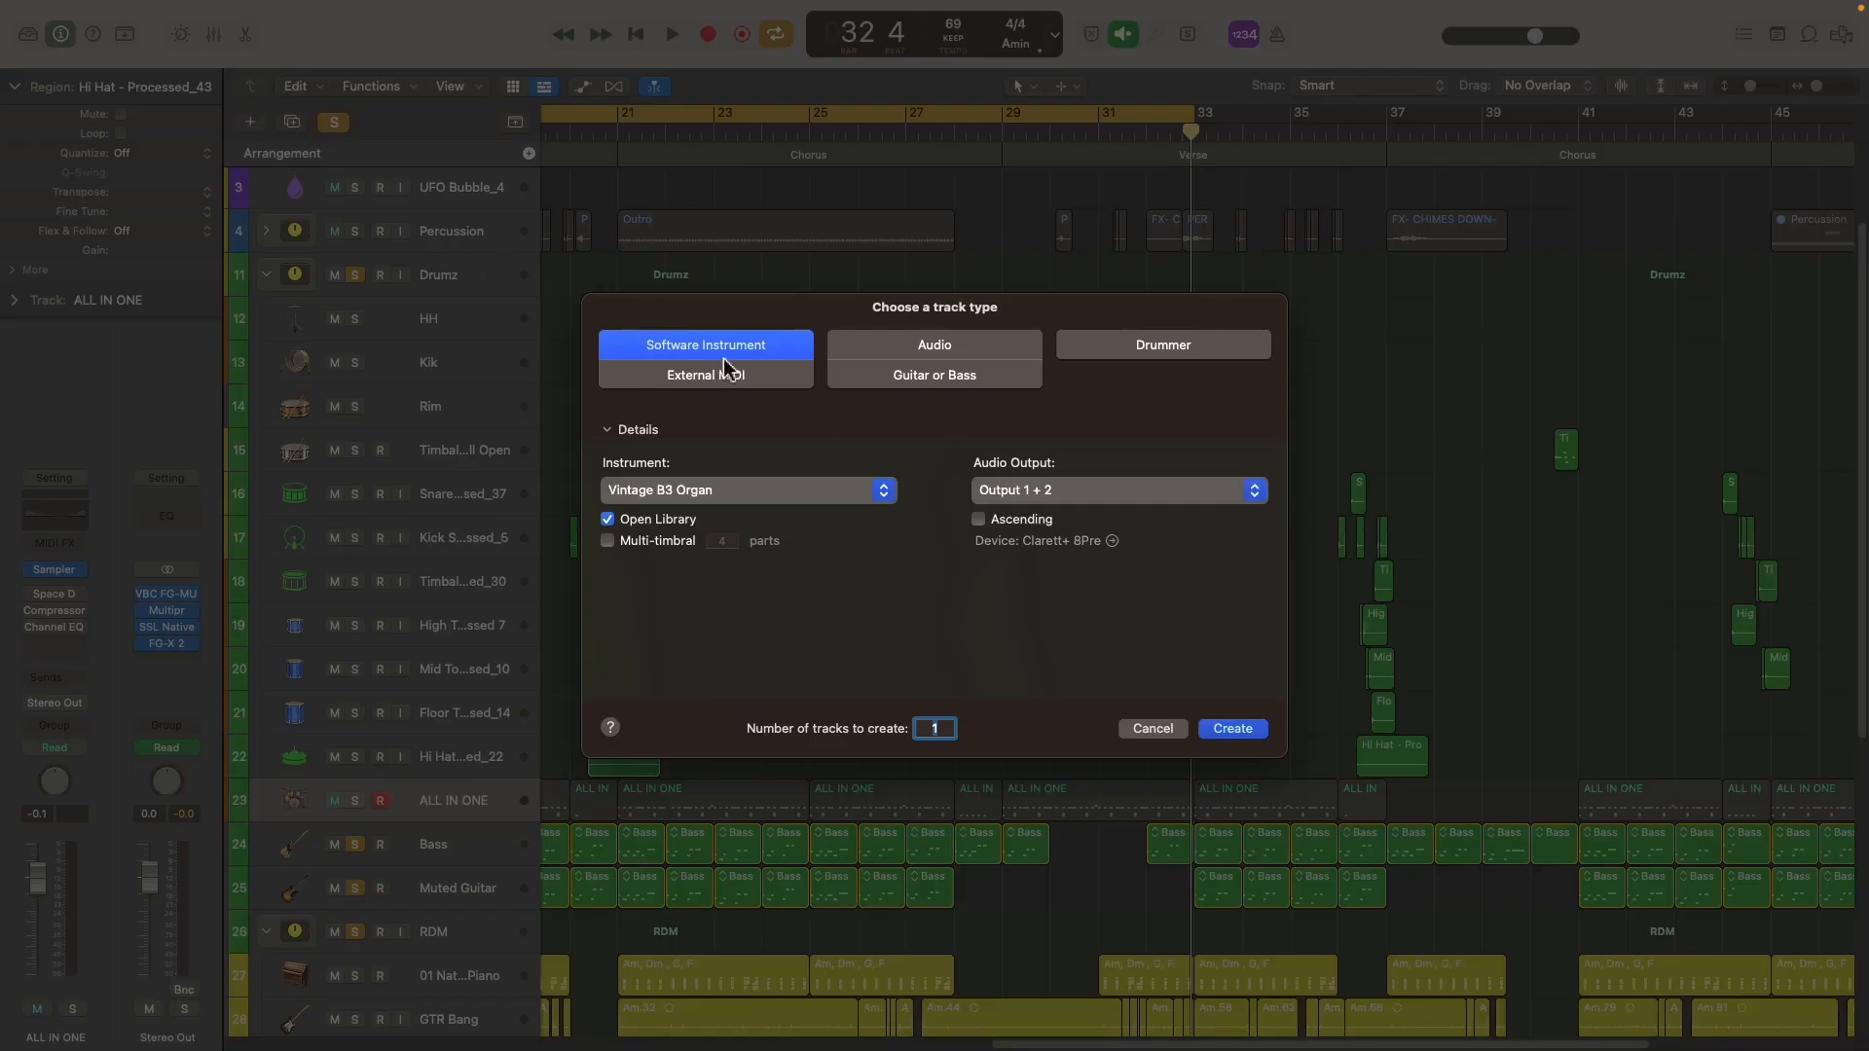
pyautogui.click(747, 490)
pyautogui.moveTo(786, 758)
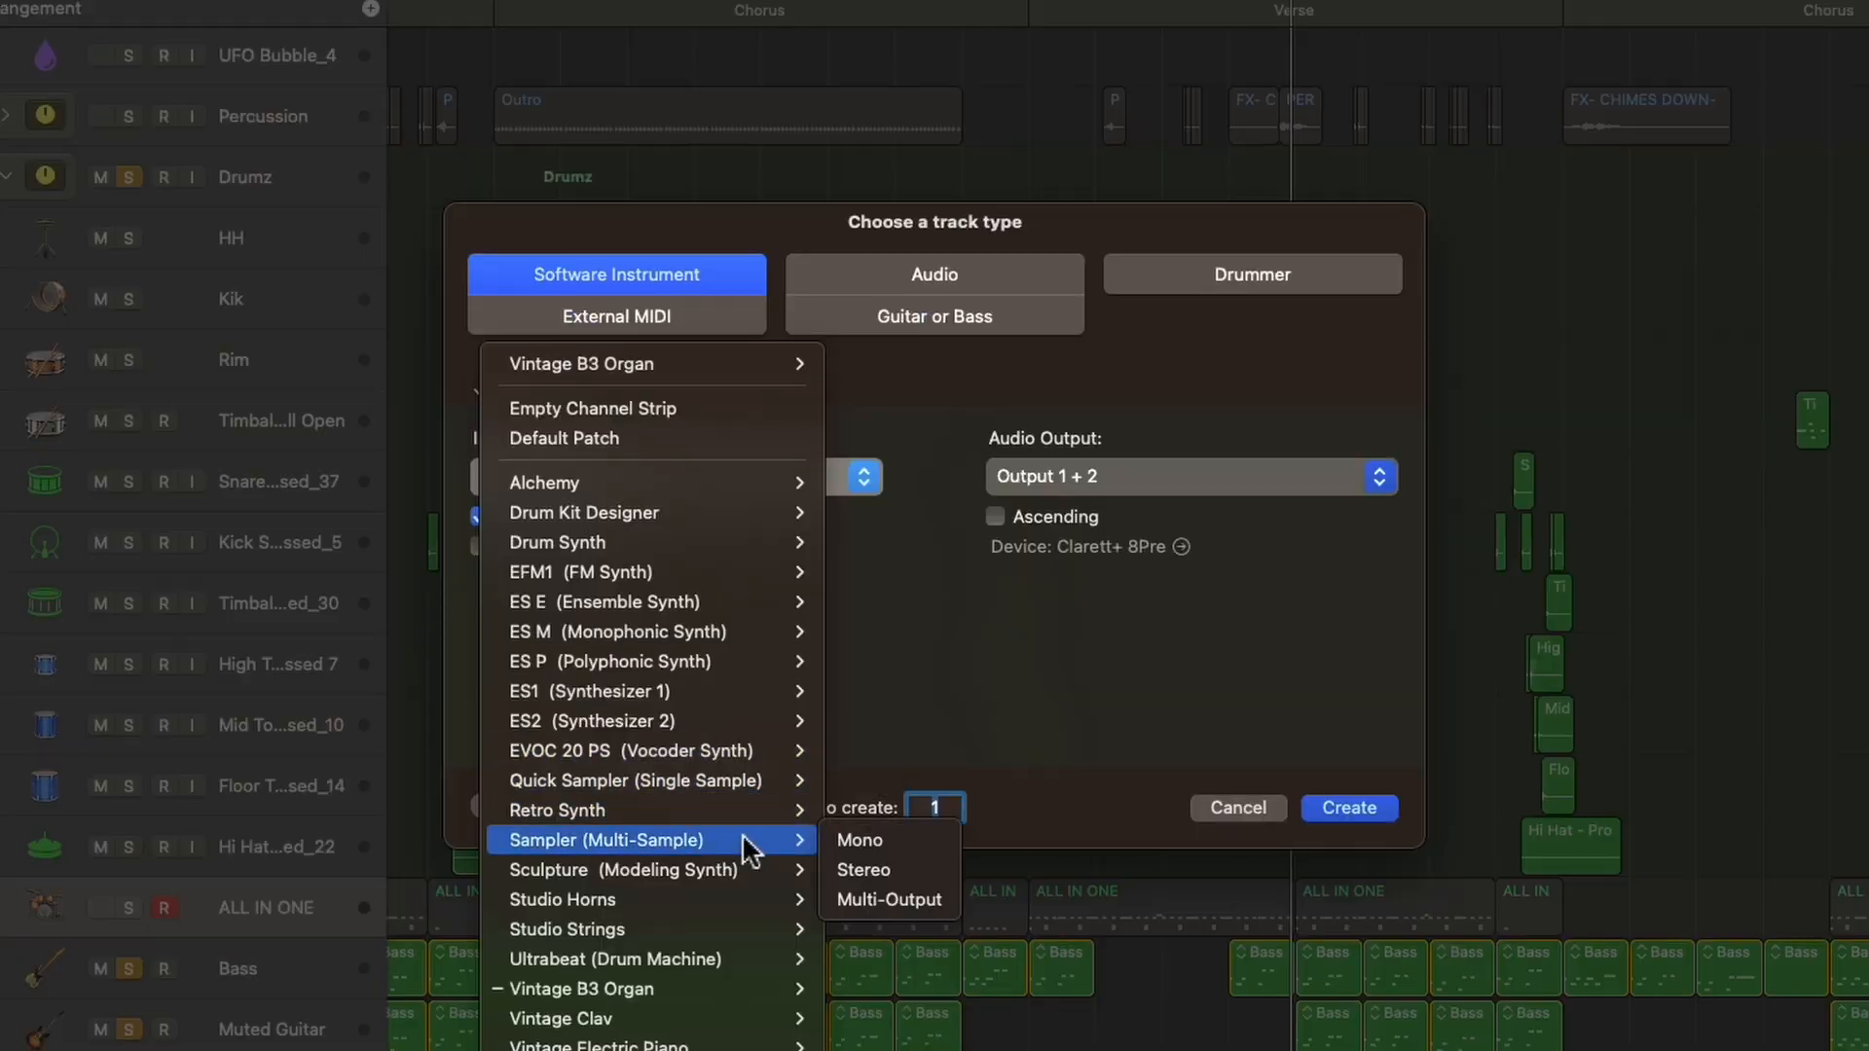
pyautogui.click(896, 900)
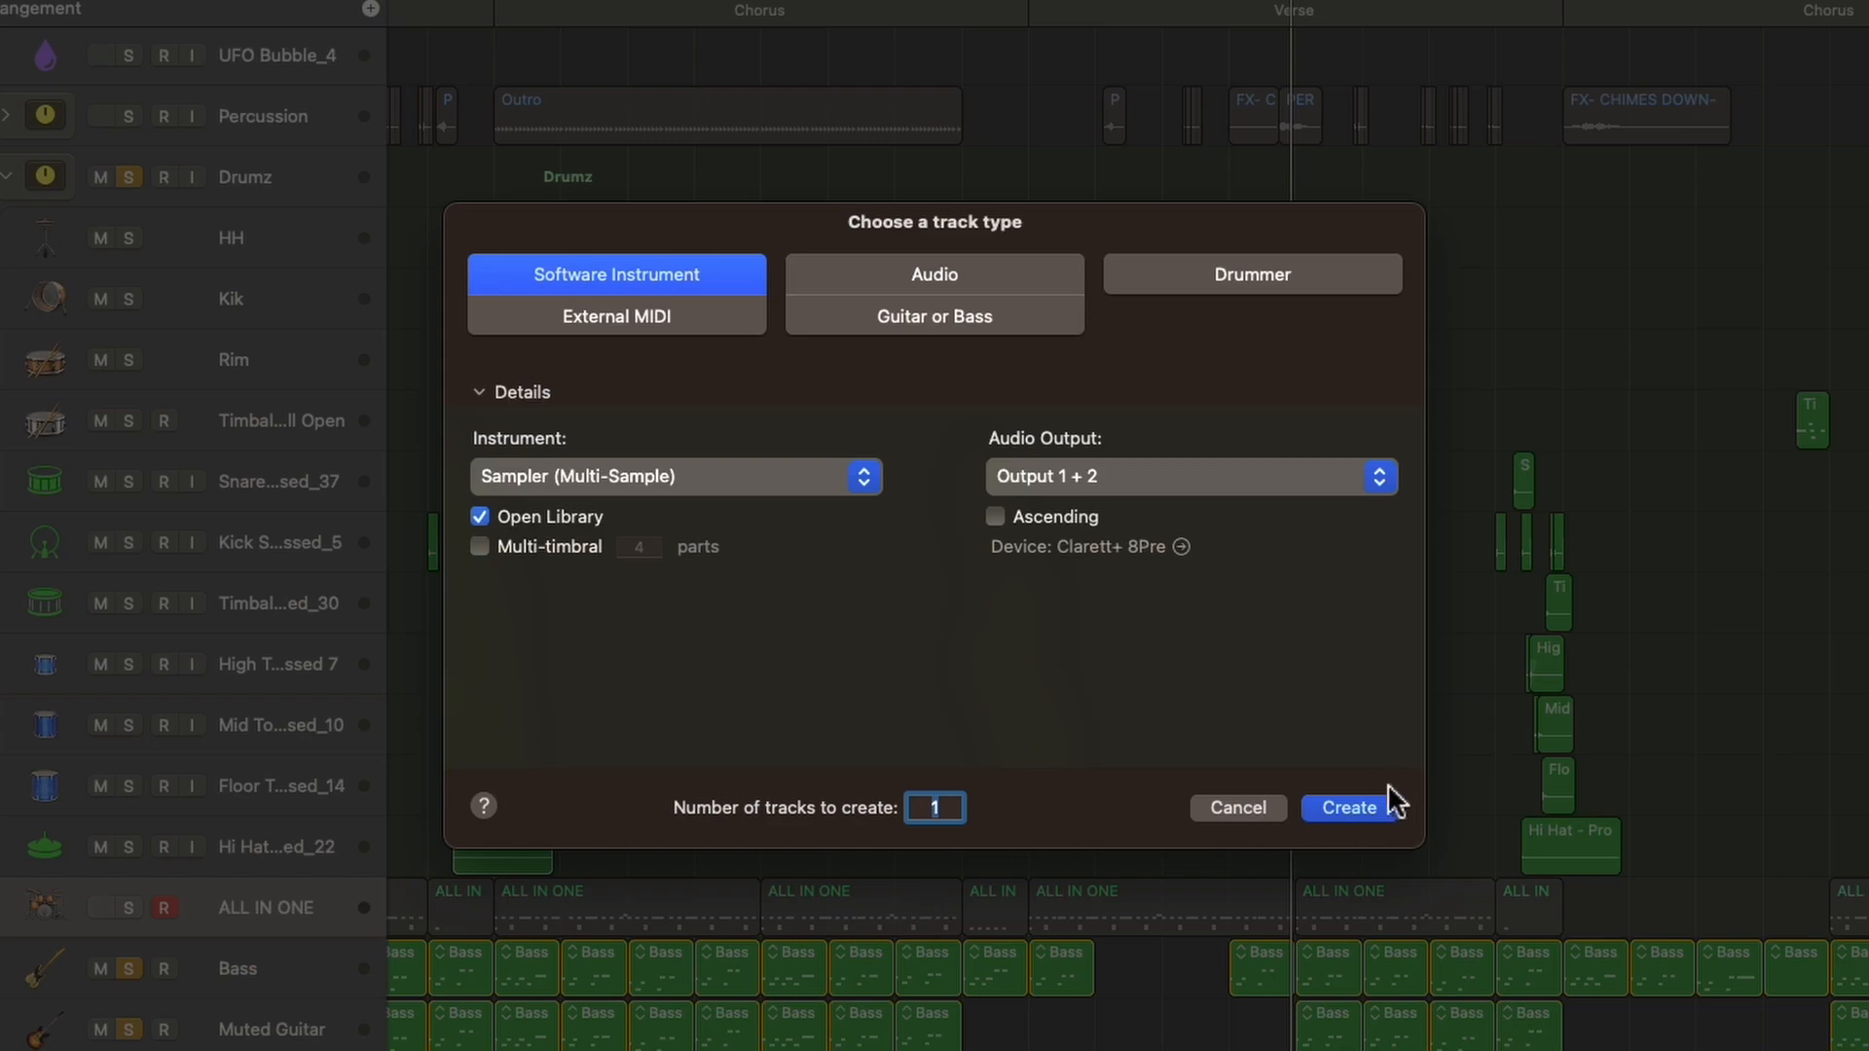
pyautogui.click(1356, 808)
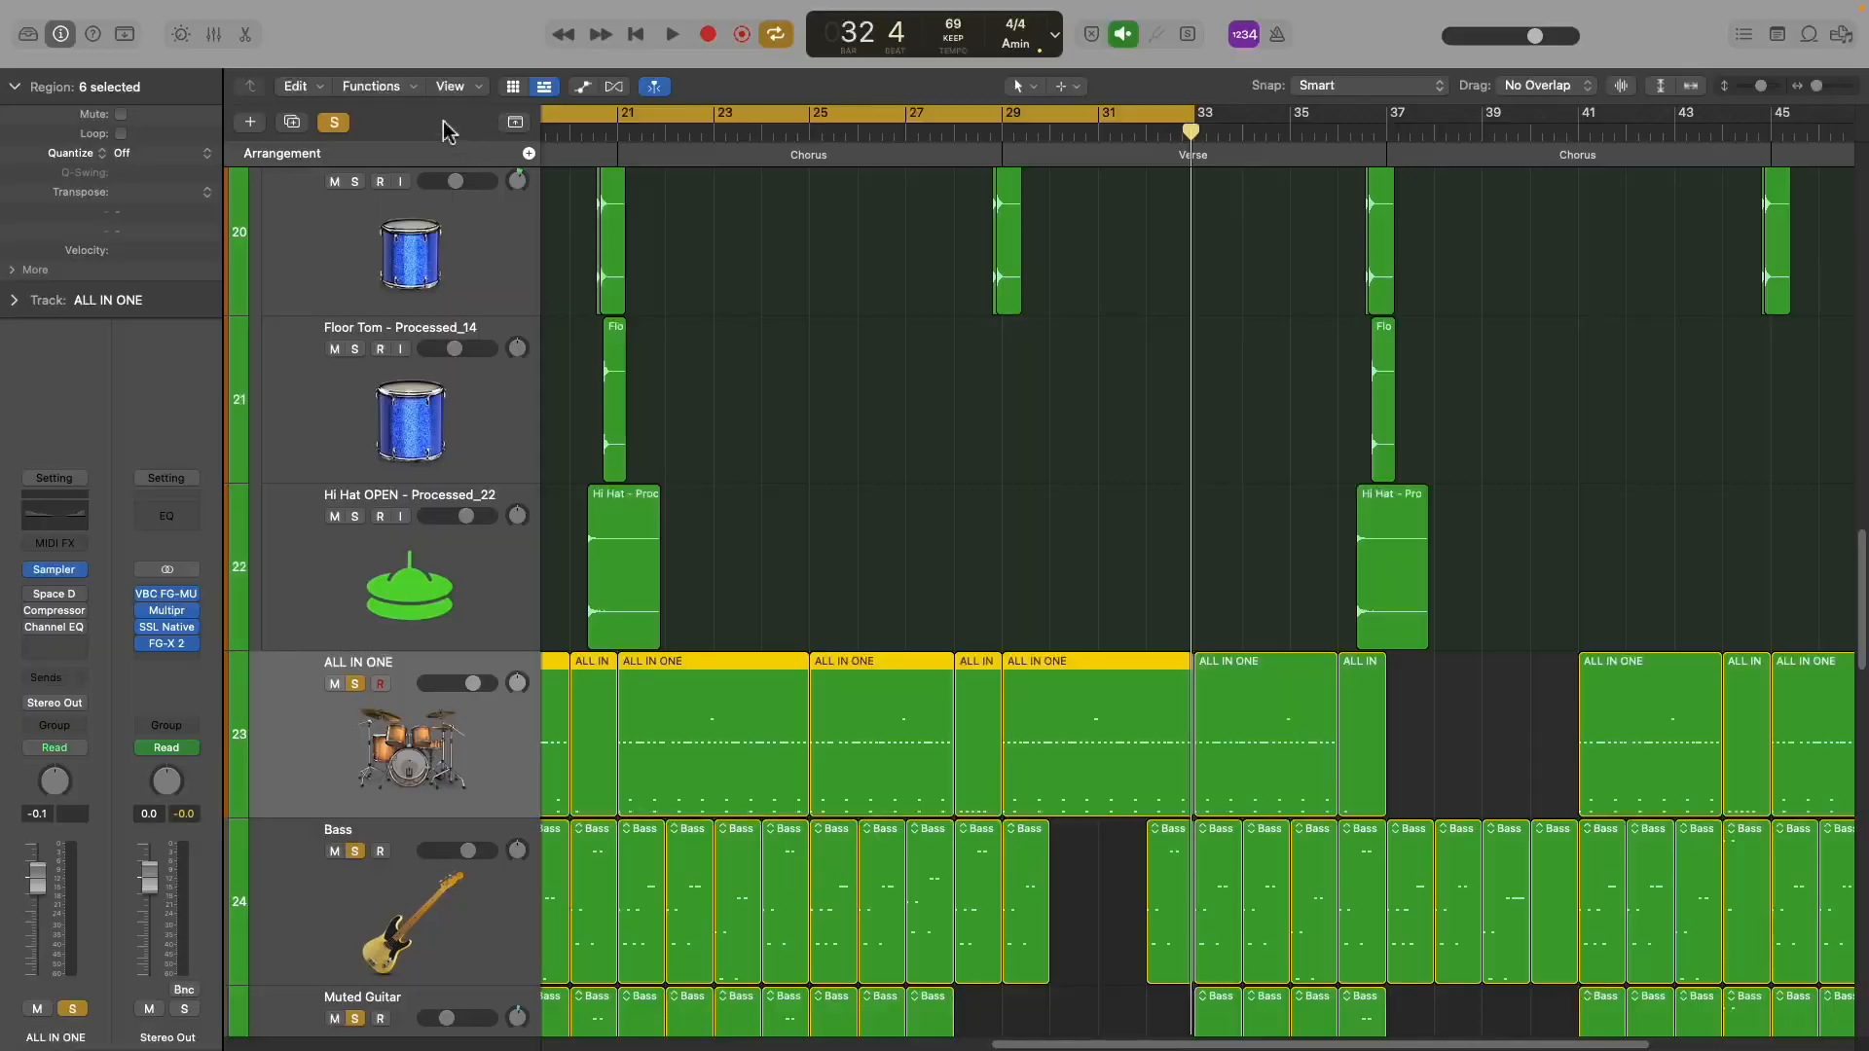
# Show the Mixer and try adding an aux output channel to the ALL IN ONE instrument, then undo the addition.
pyautogui.click(213, 34)
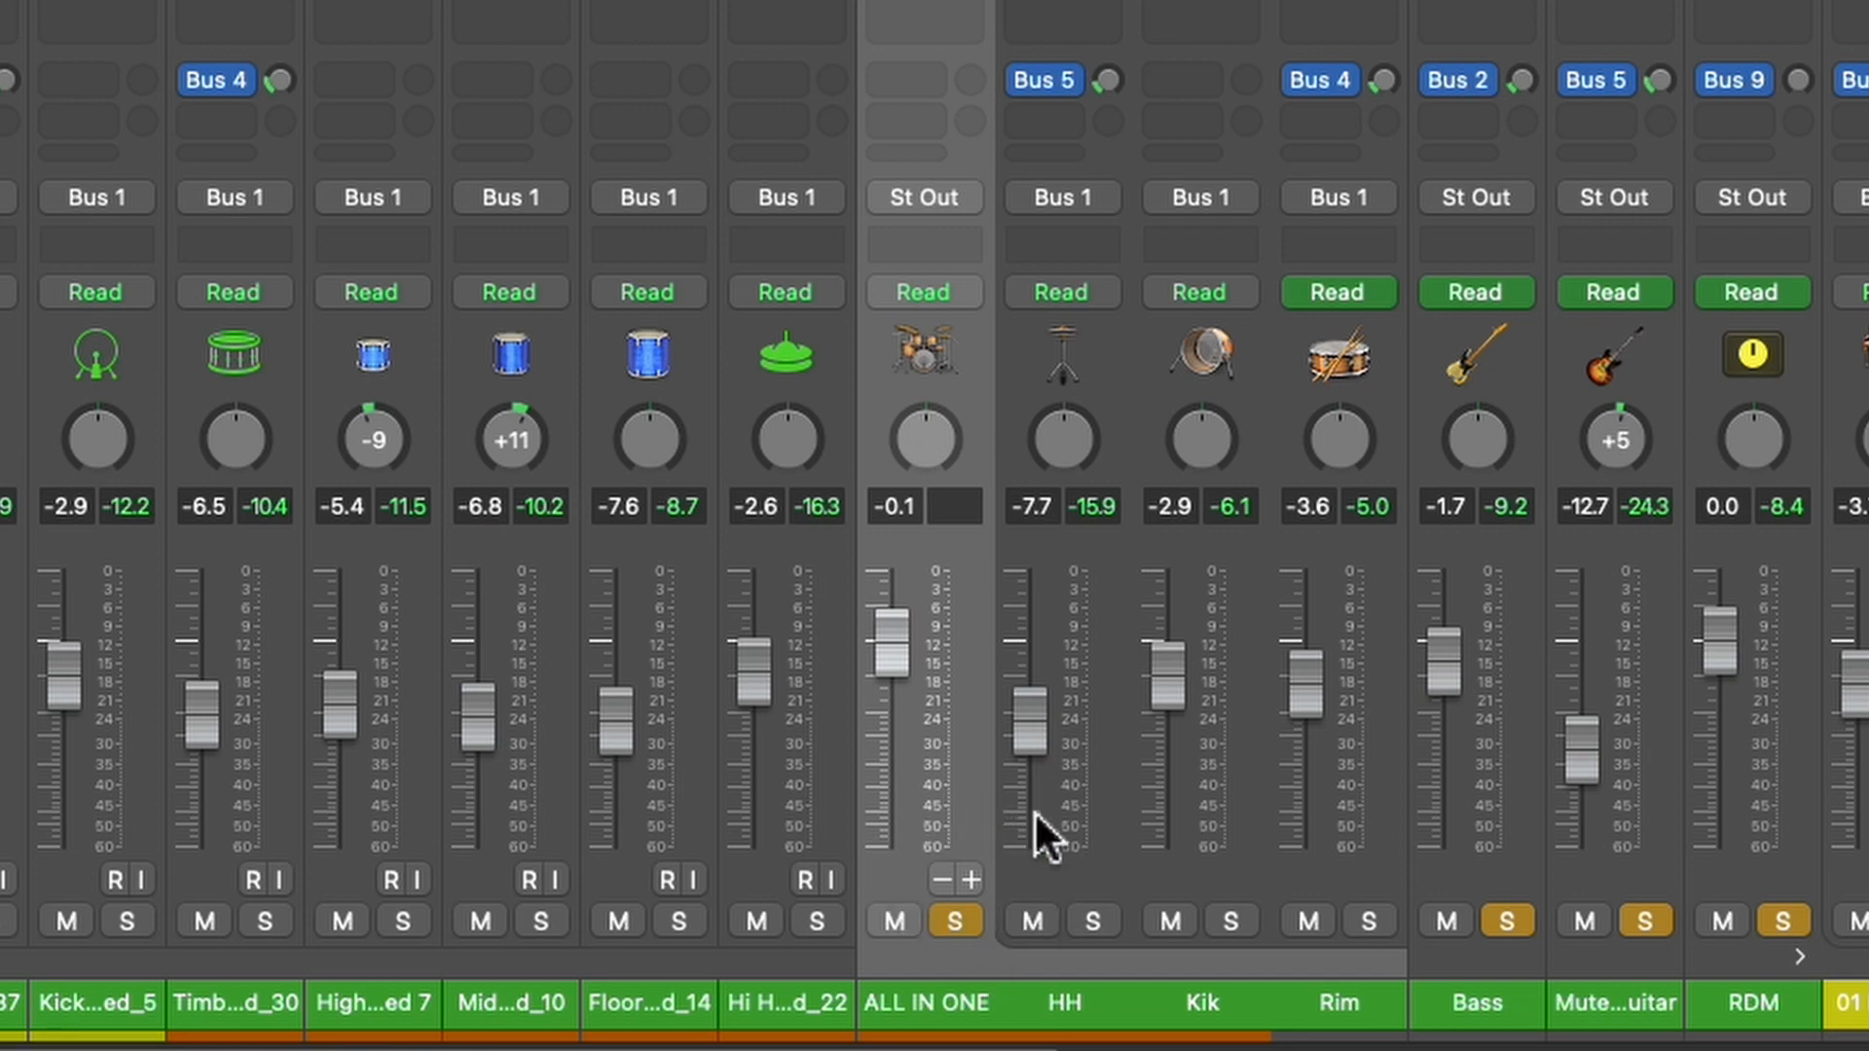
pyautogui.click(971, 879)
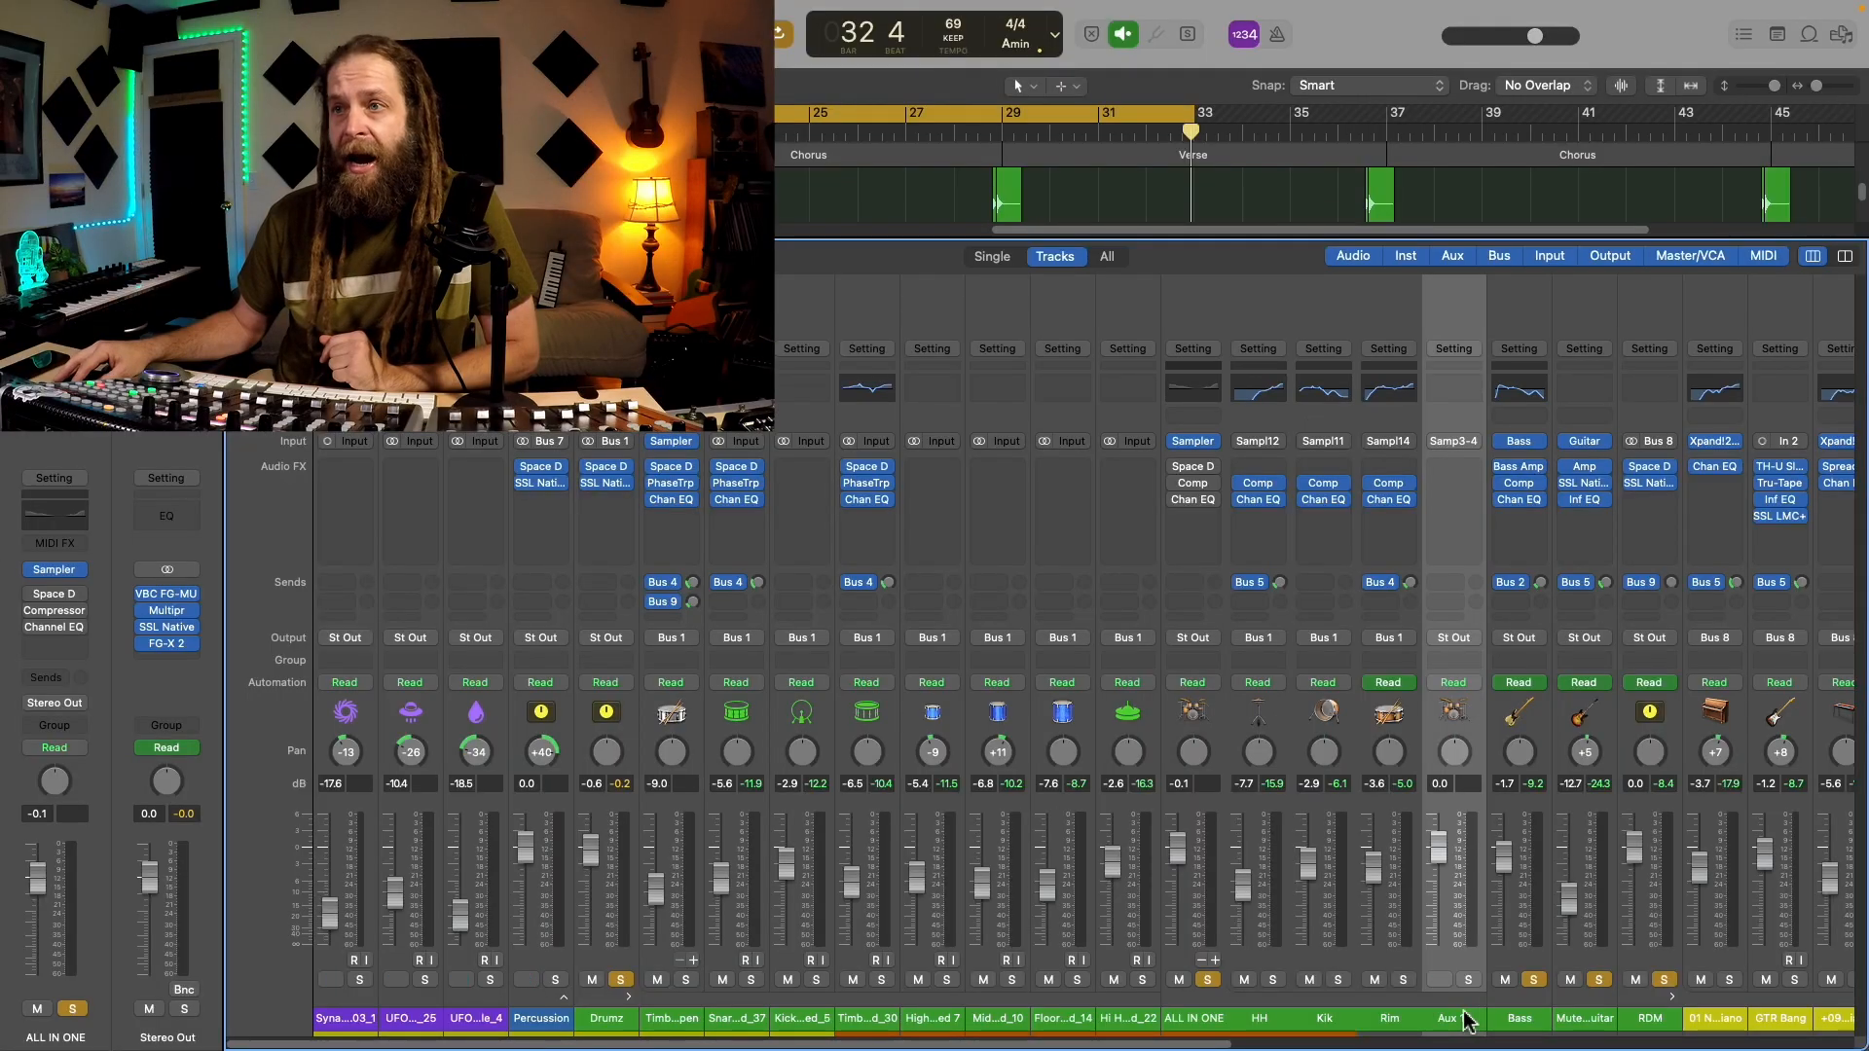
pyautogui.press('super+z')
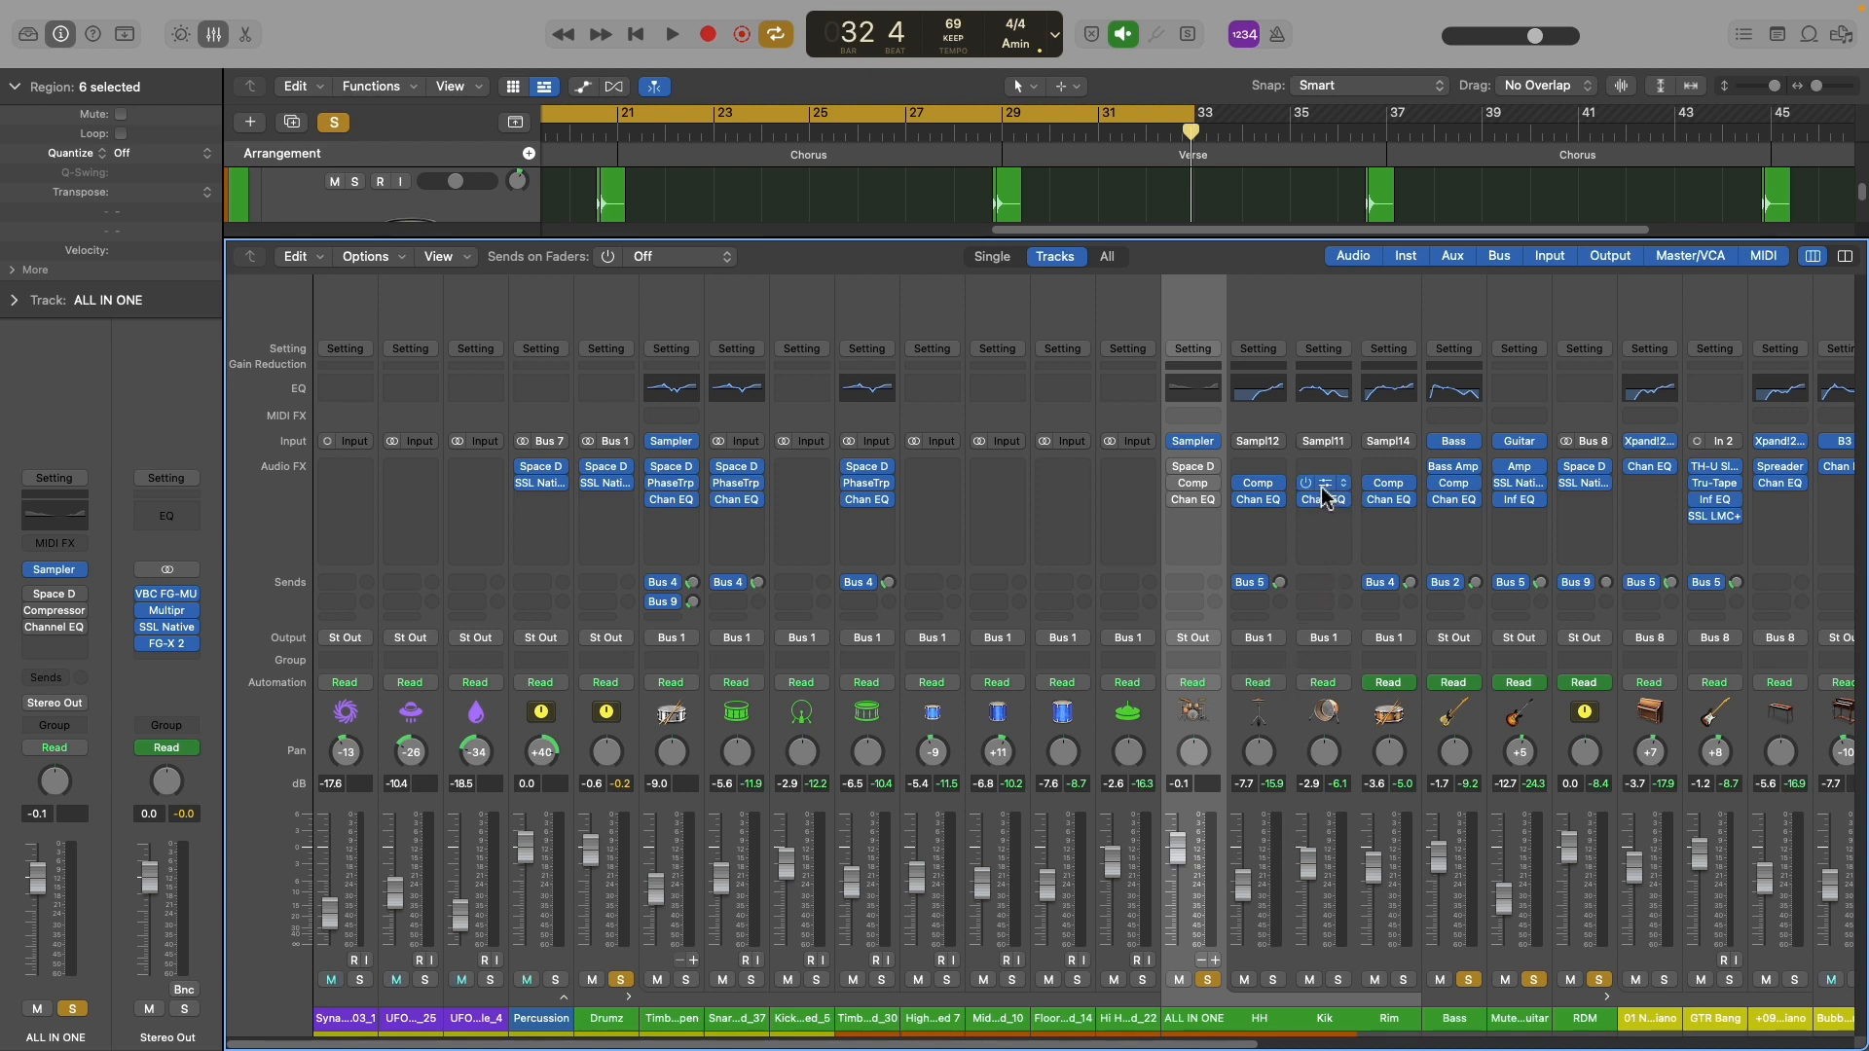
# Check which ALL IN ONE instrument output feeds the HH channel, leaving its input assignment as is.
pyautogui.click(1276, 444)
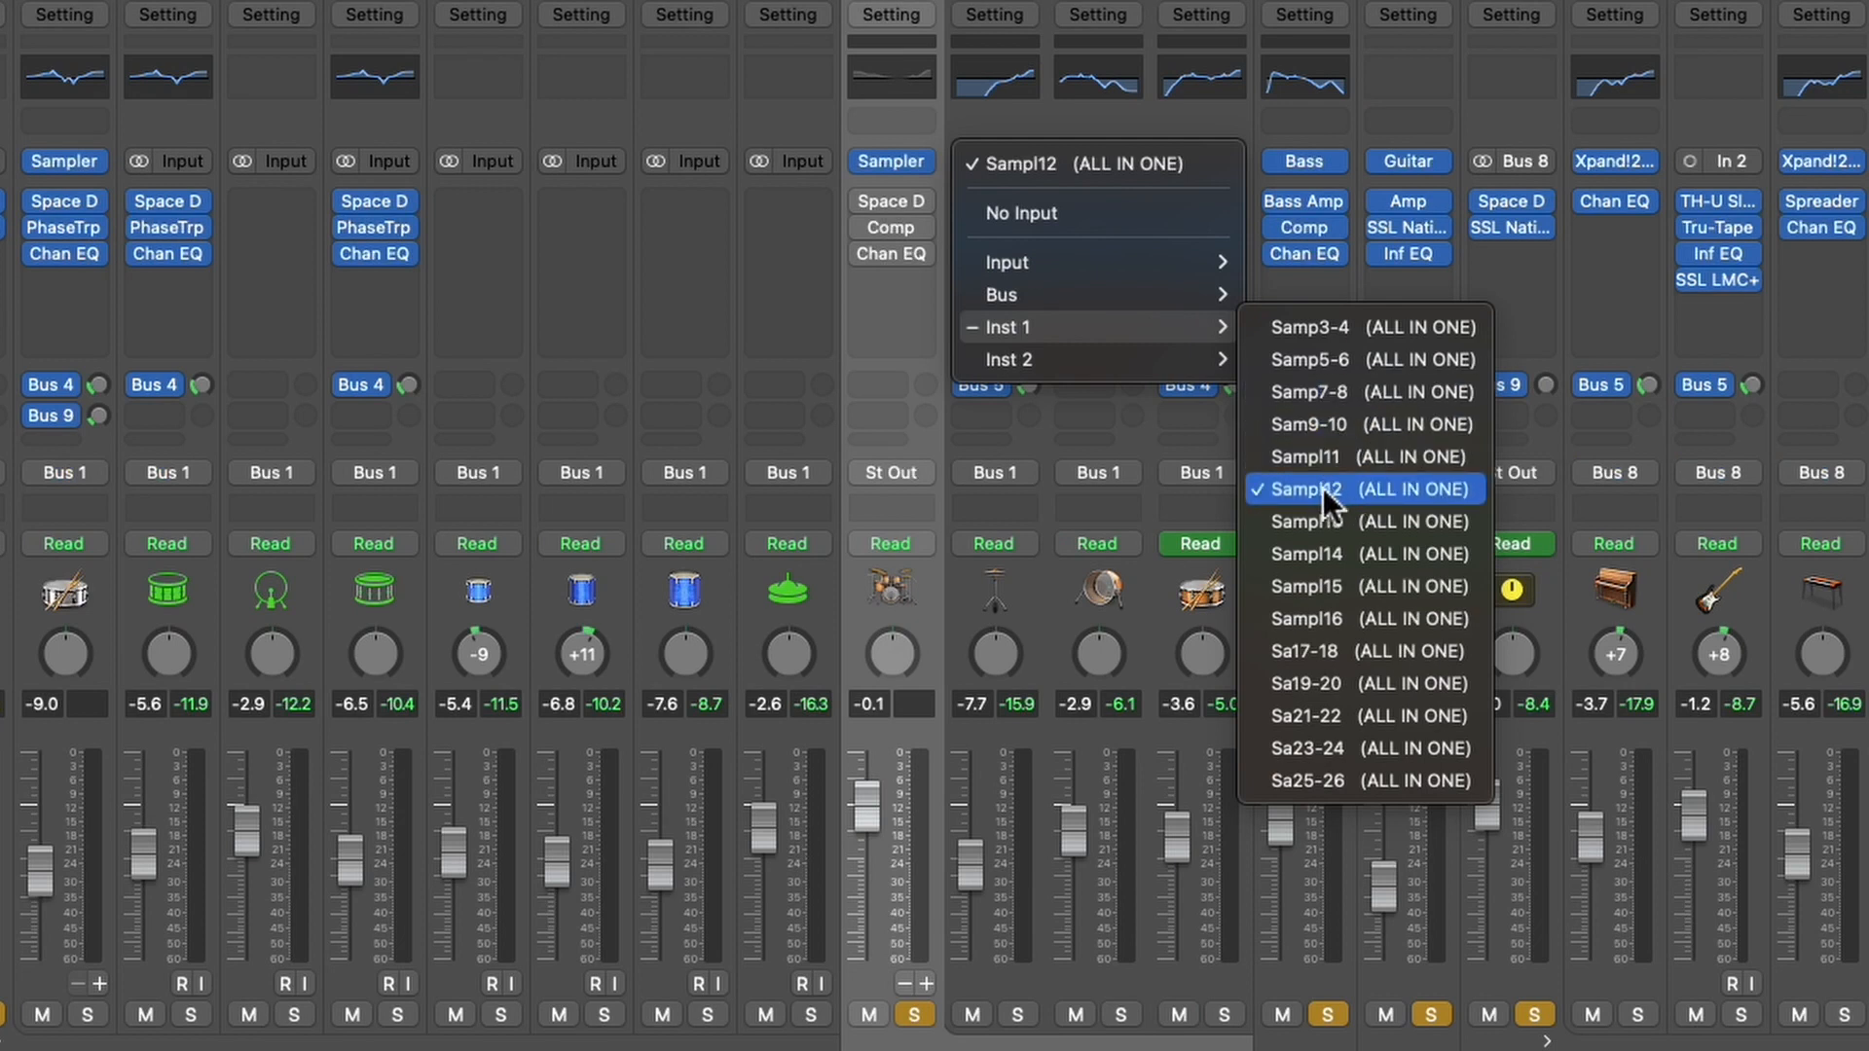
pyautogui.click(862, 764)
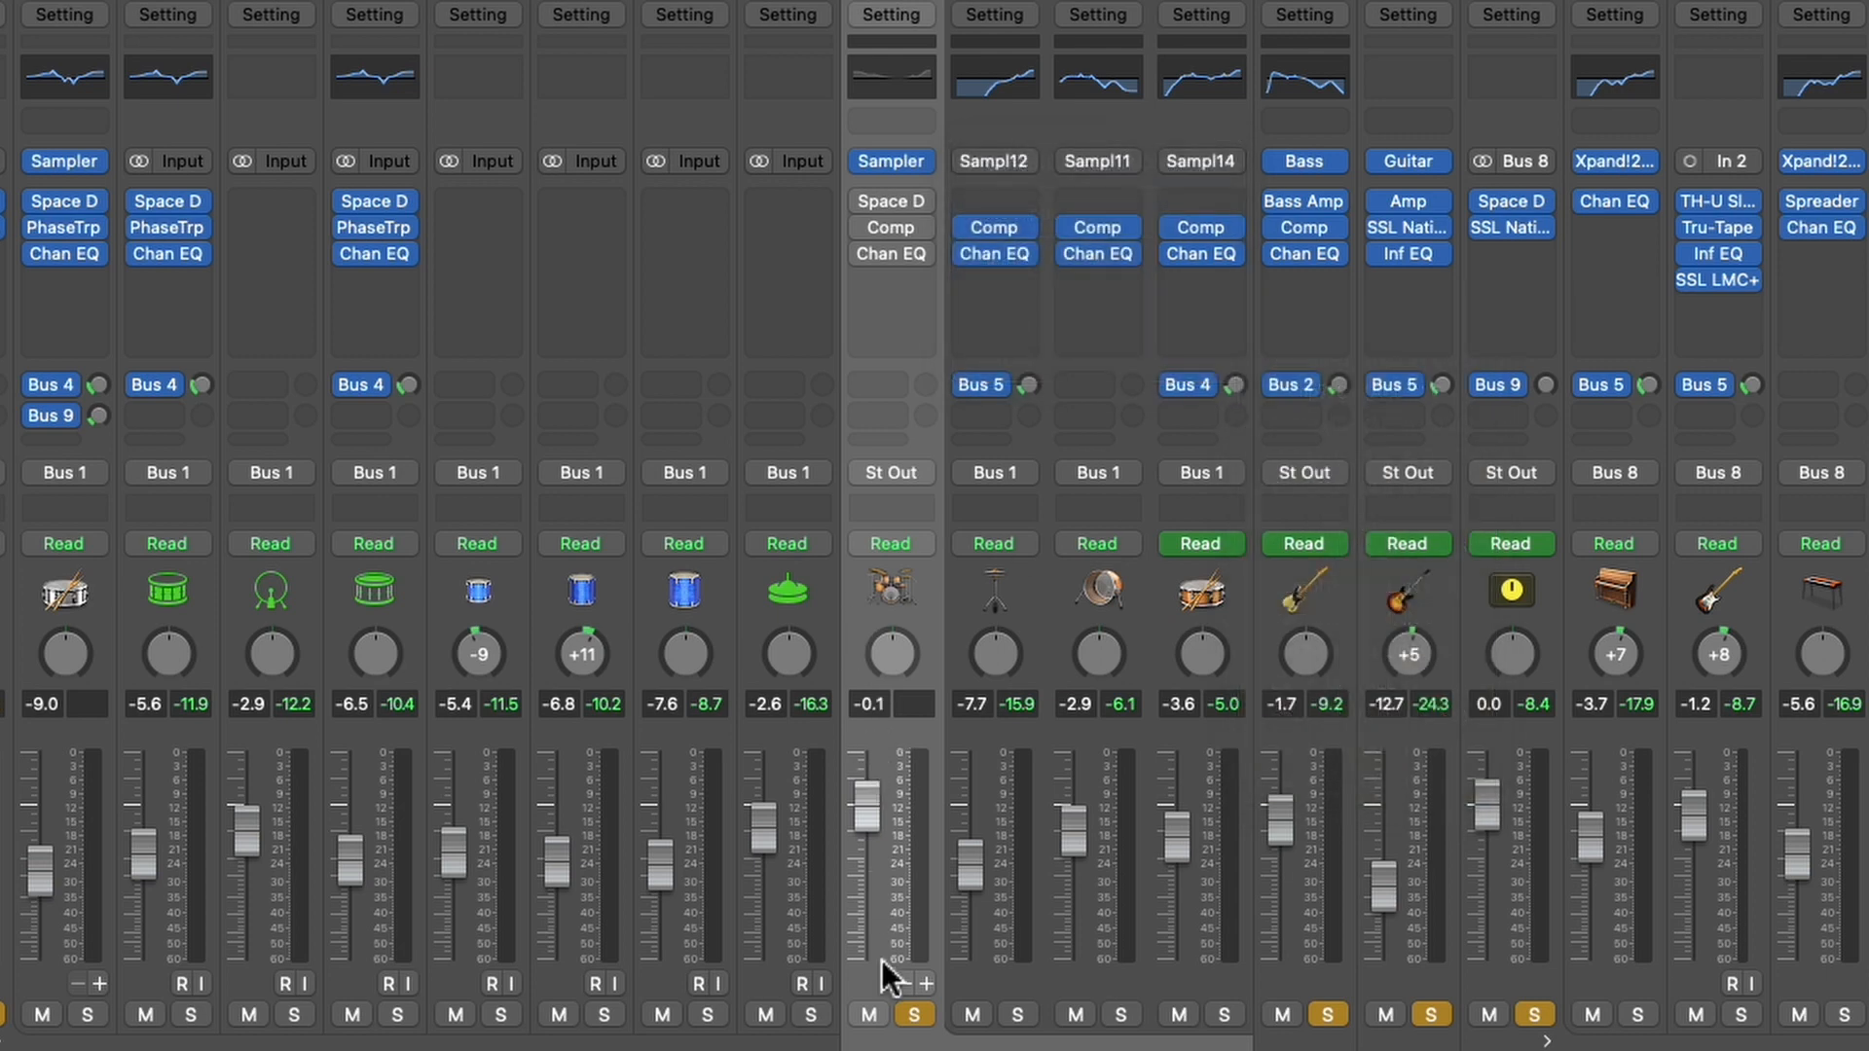
# Add an aux output channel to the ALL IN ONE instrument, set its input to Sampl12 and play it back.
pyautogui.click(927, 984)
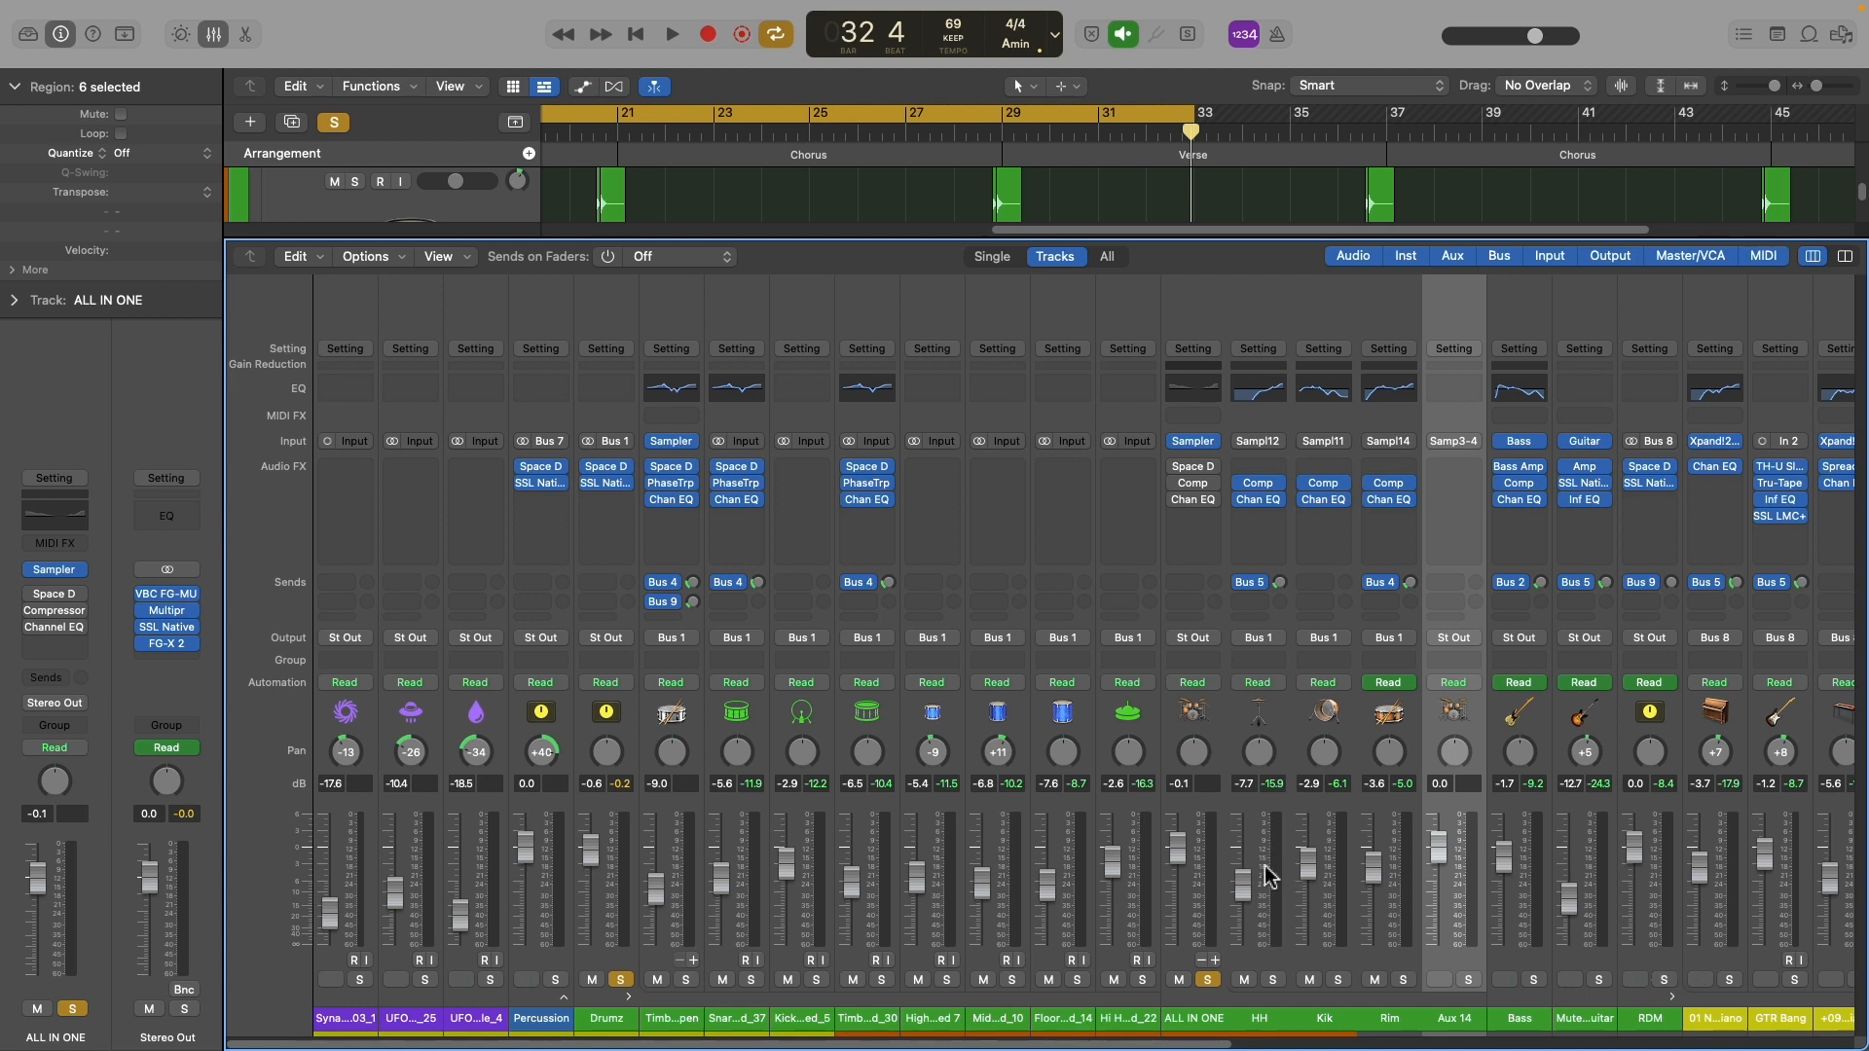
pyautogui.press('space')
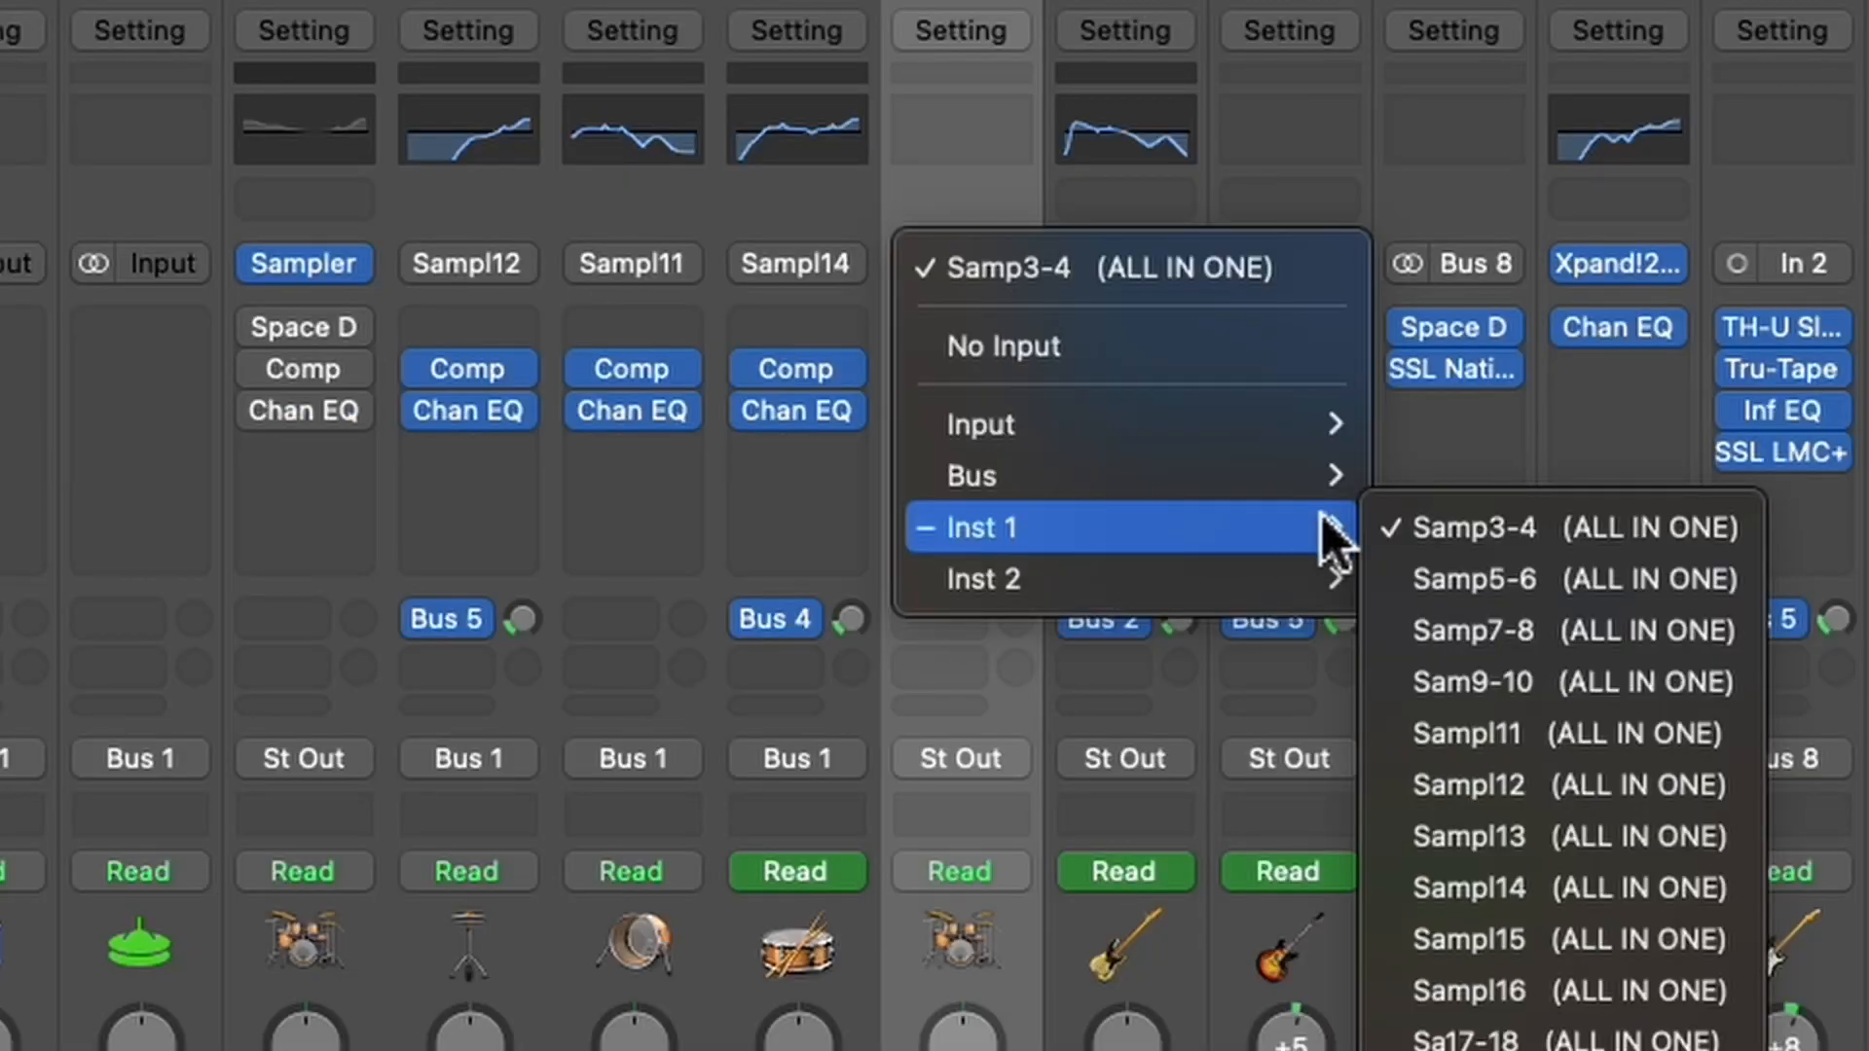
pyautogui.click(1487, 786)
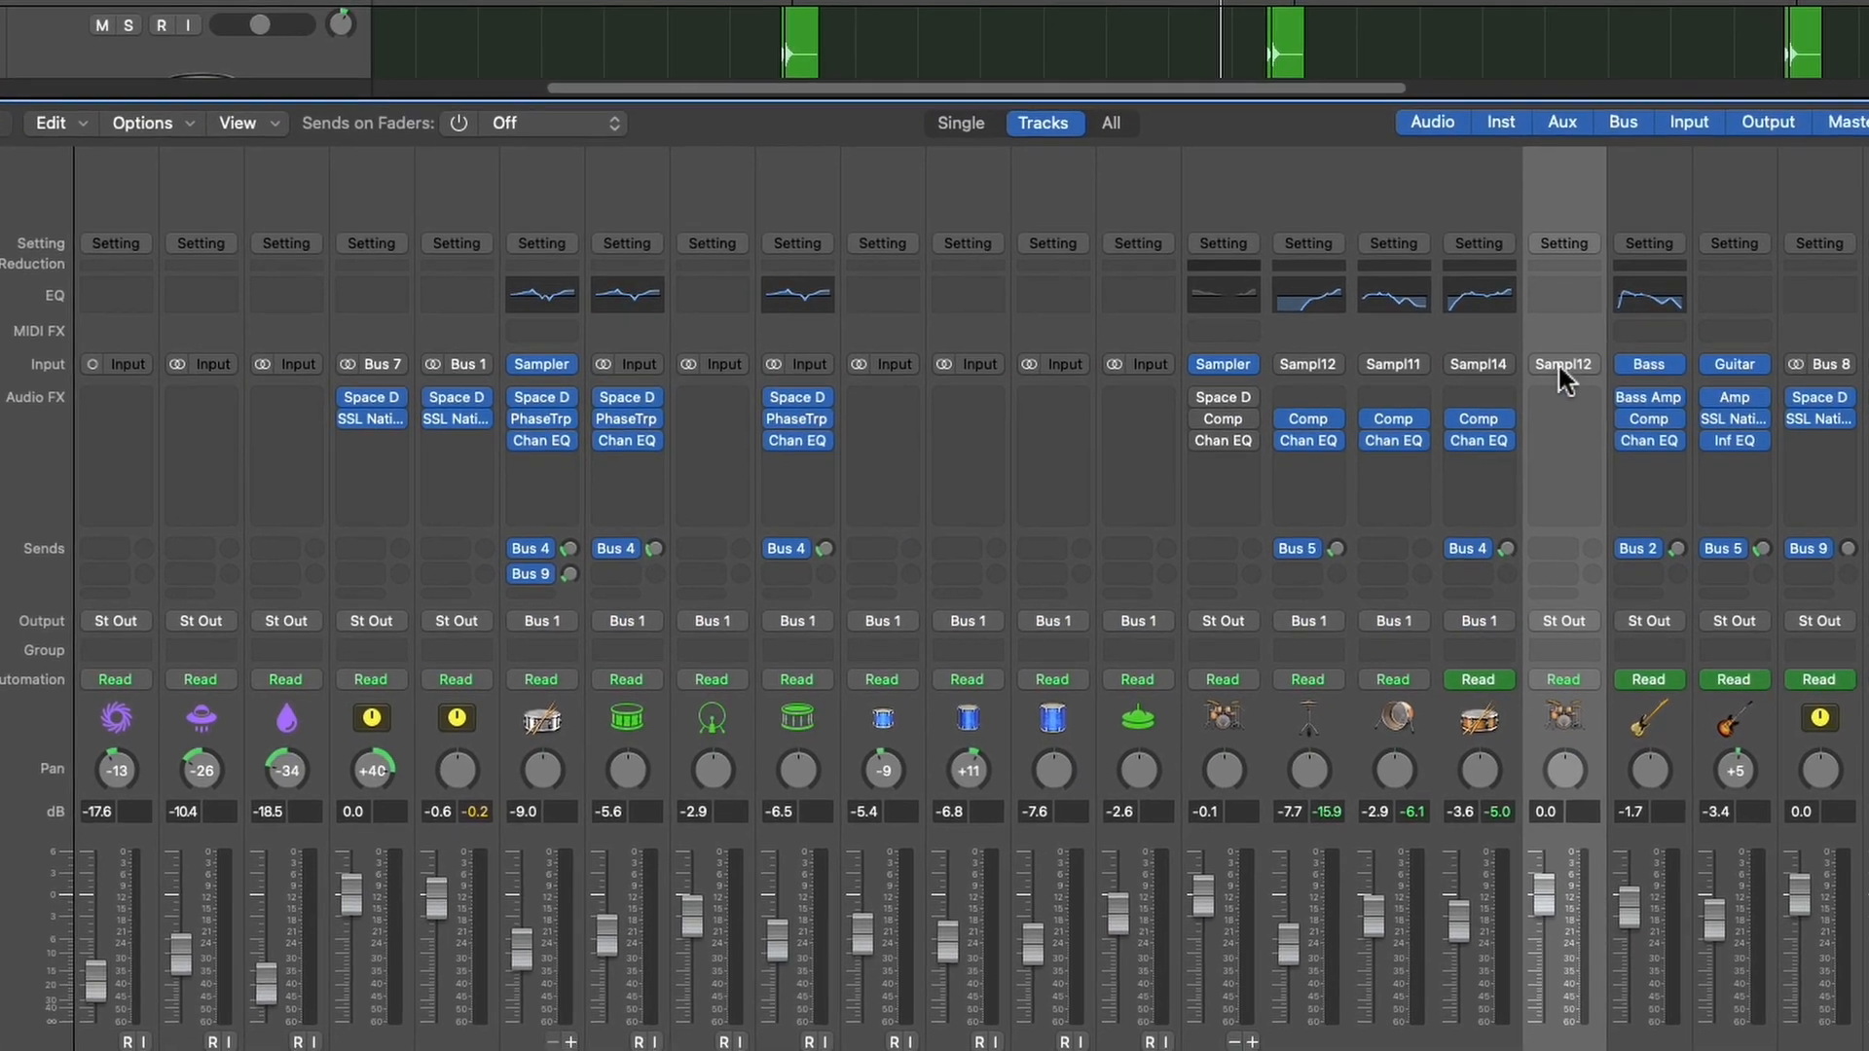
pyautogui.press('space')
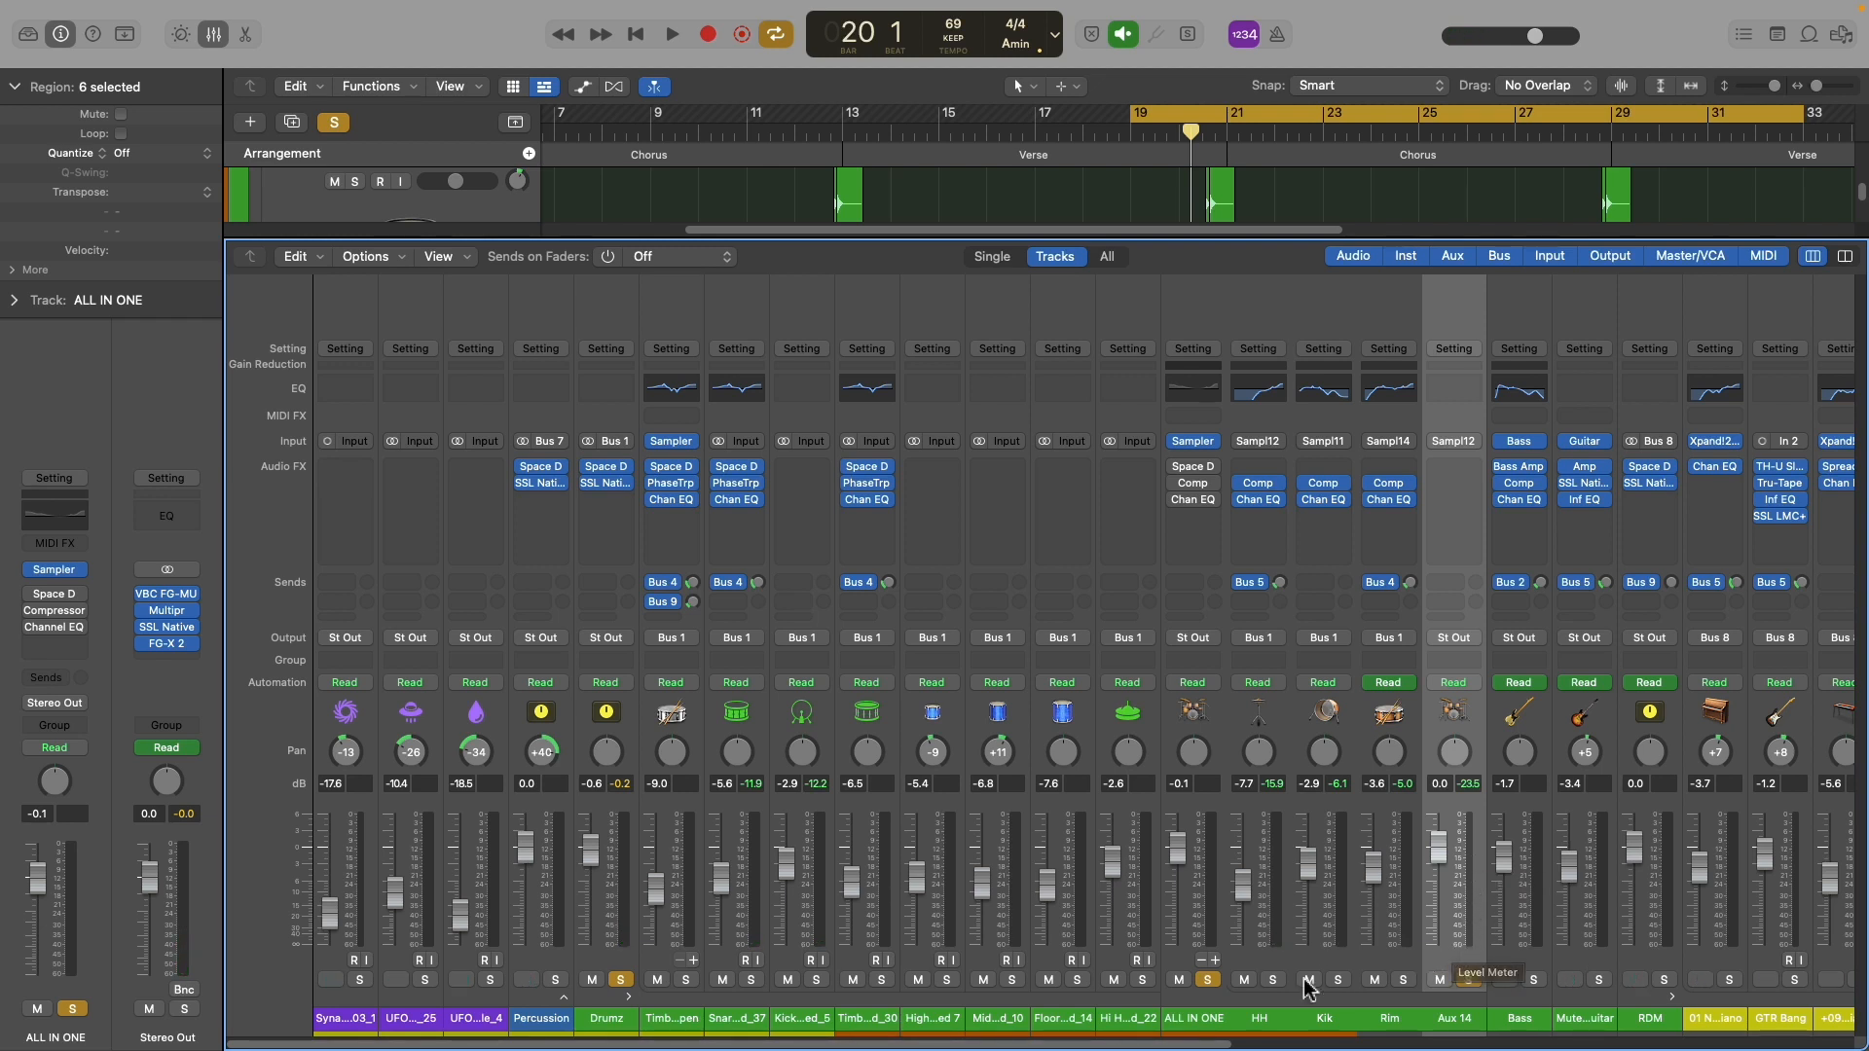
# Mute the HH, Kik and Rim channels and unsolo ALL IN ONE and Drumz to audition the new aux channel alone.
pyautogui.press('space')
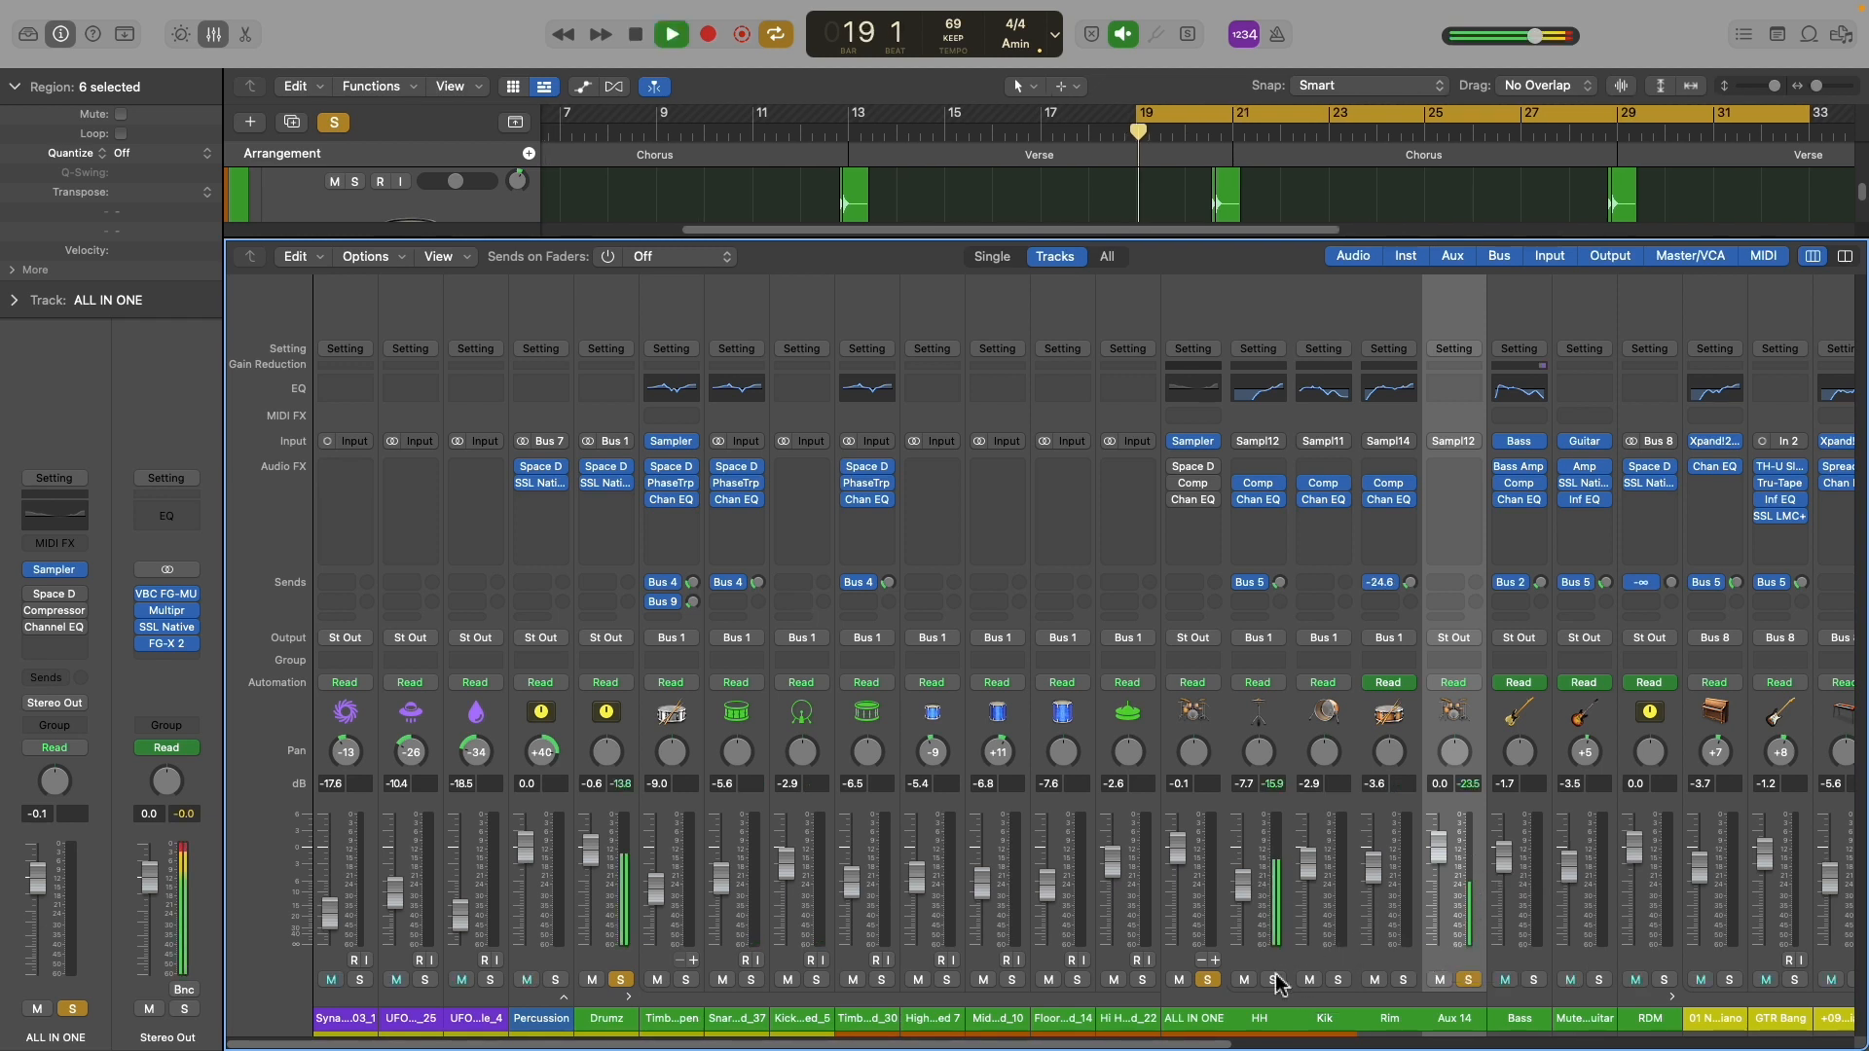
pyautogui.click(1246, 980)
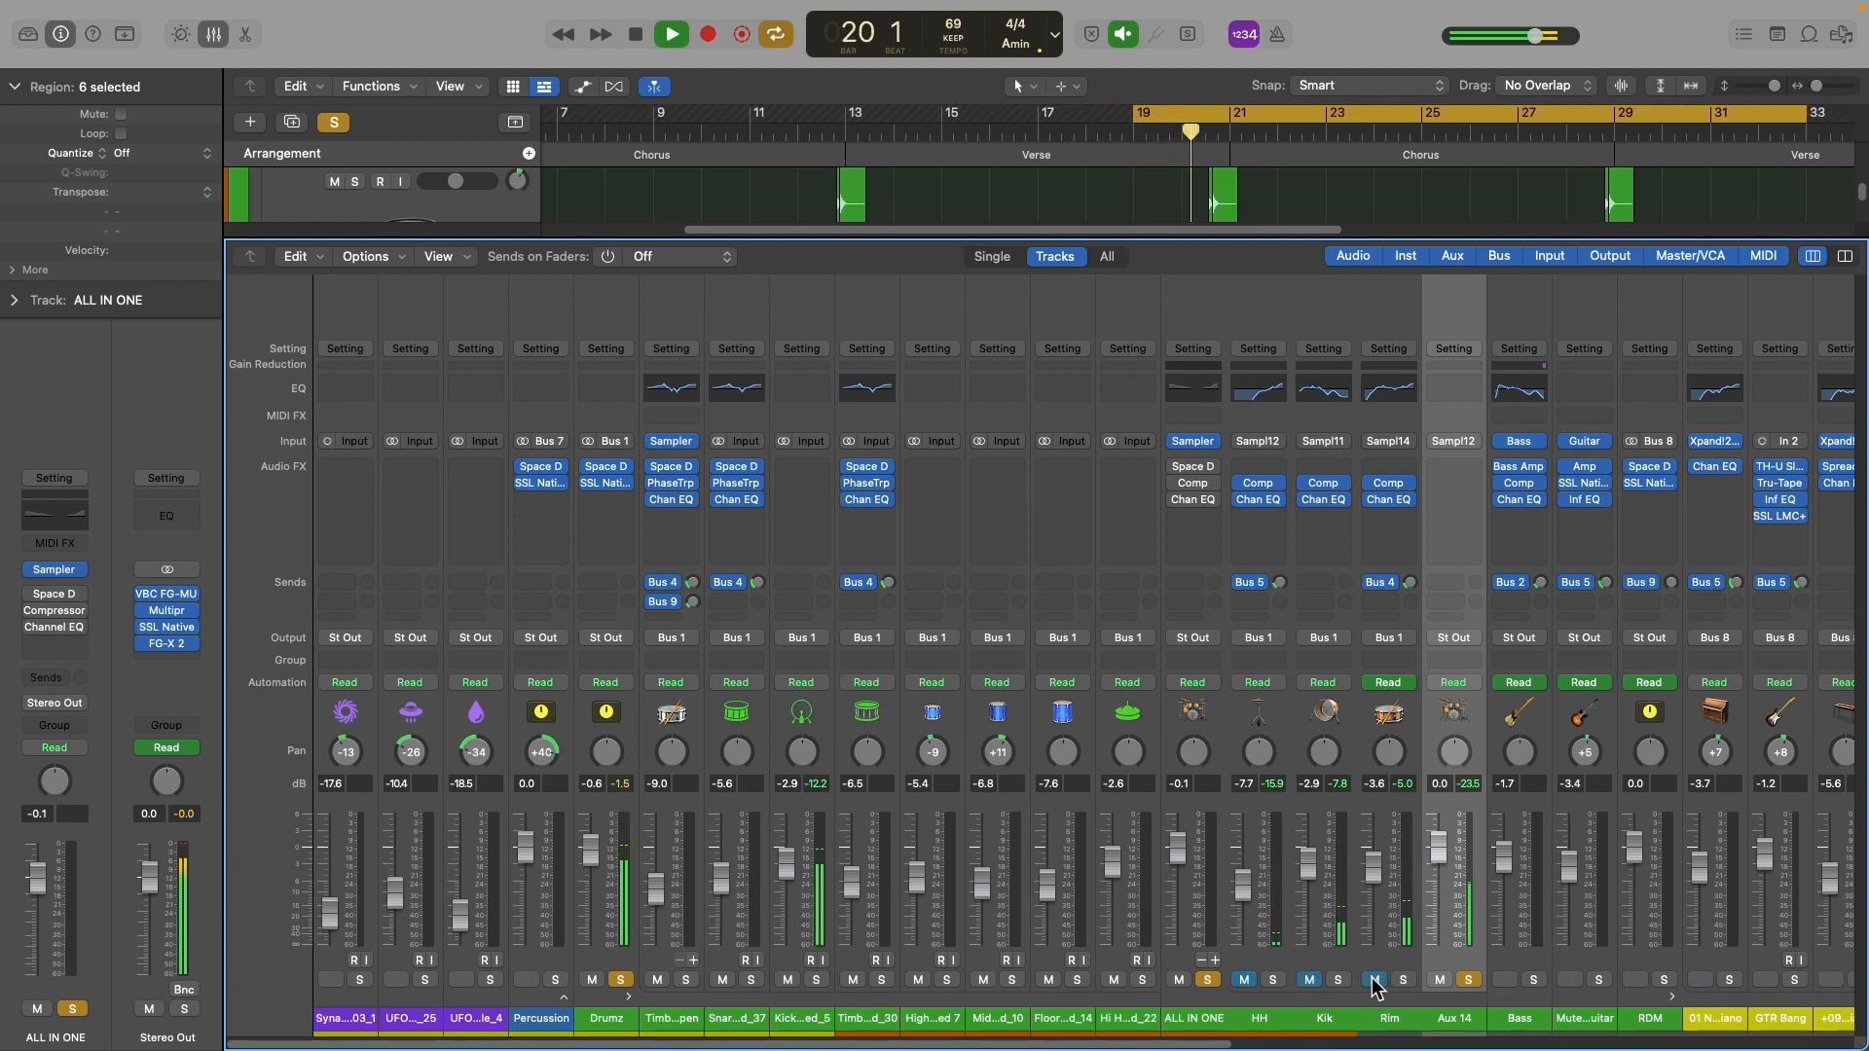
pyautogui.click(1207, 980)
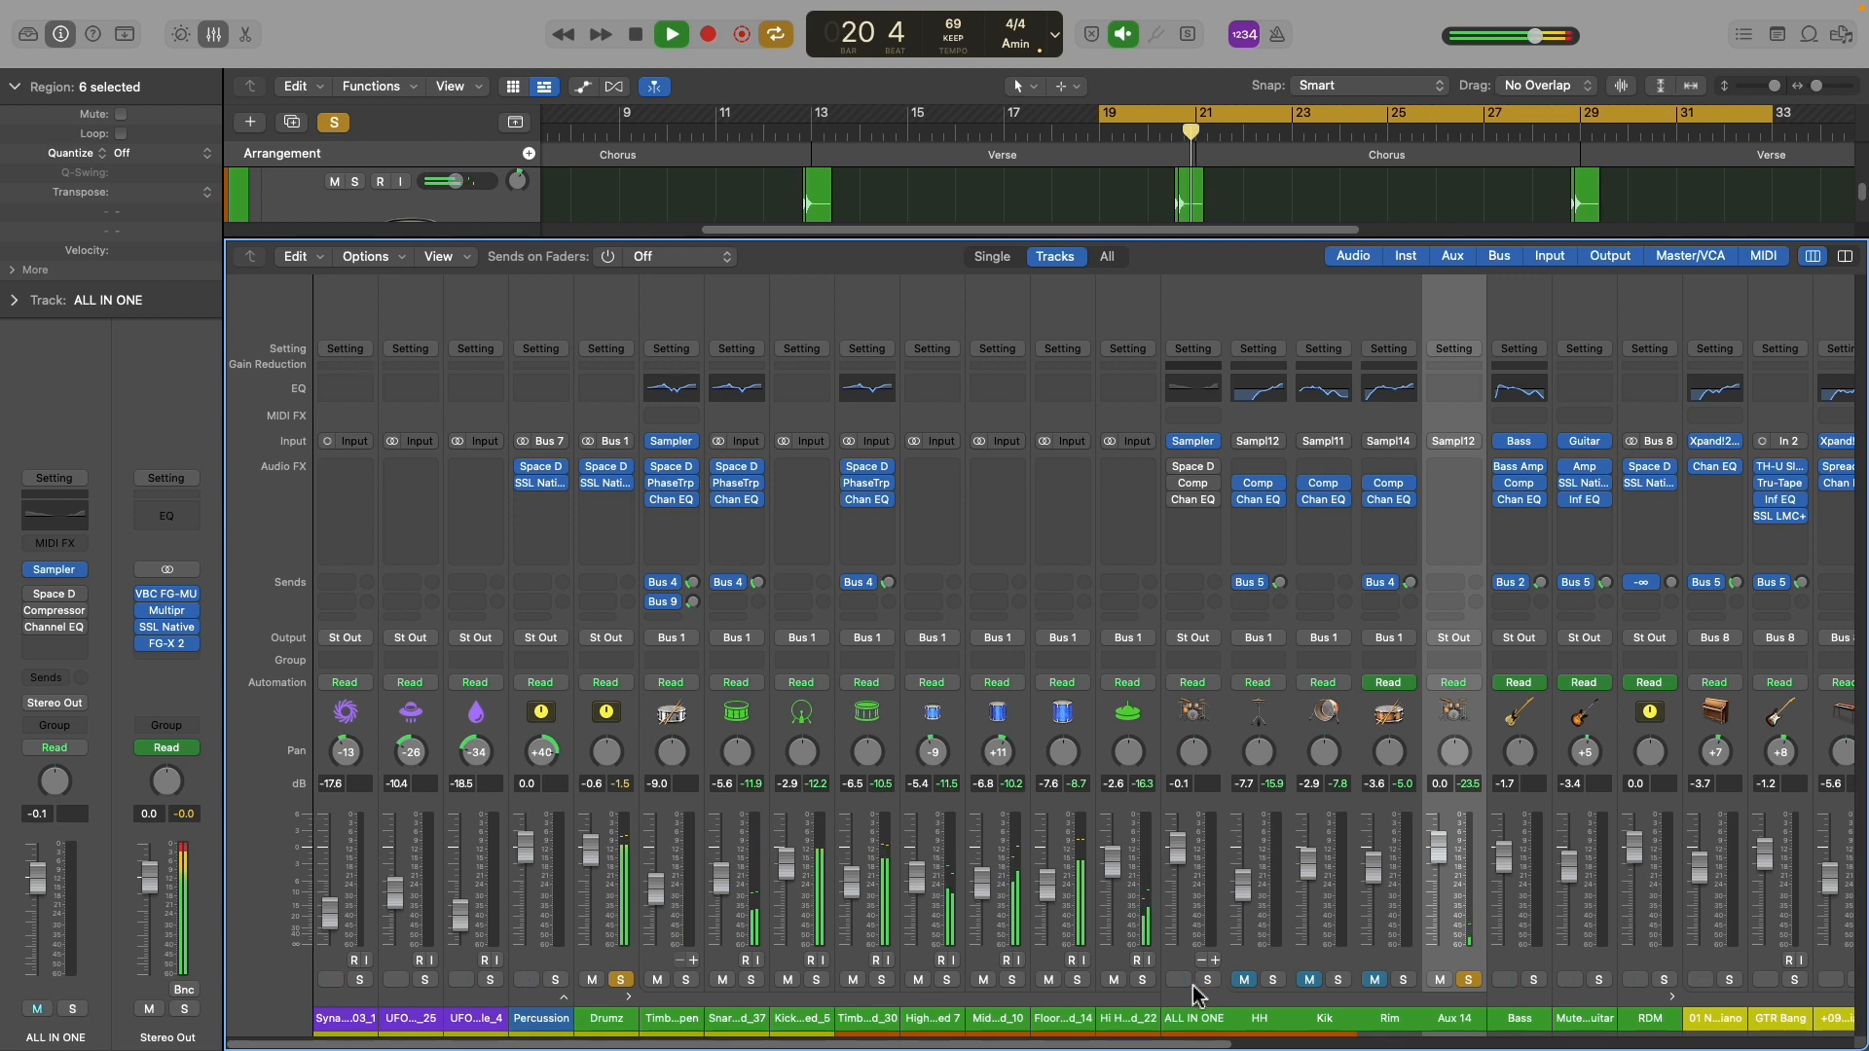
pyautogui.click(621, 981)
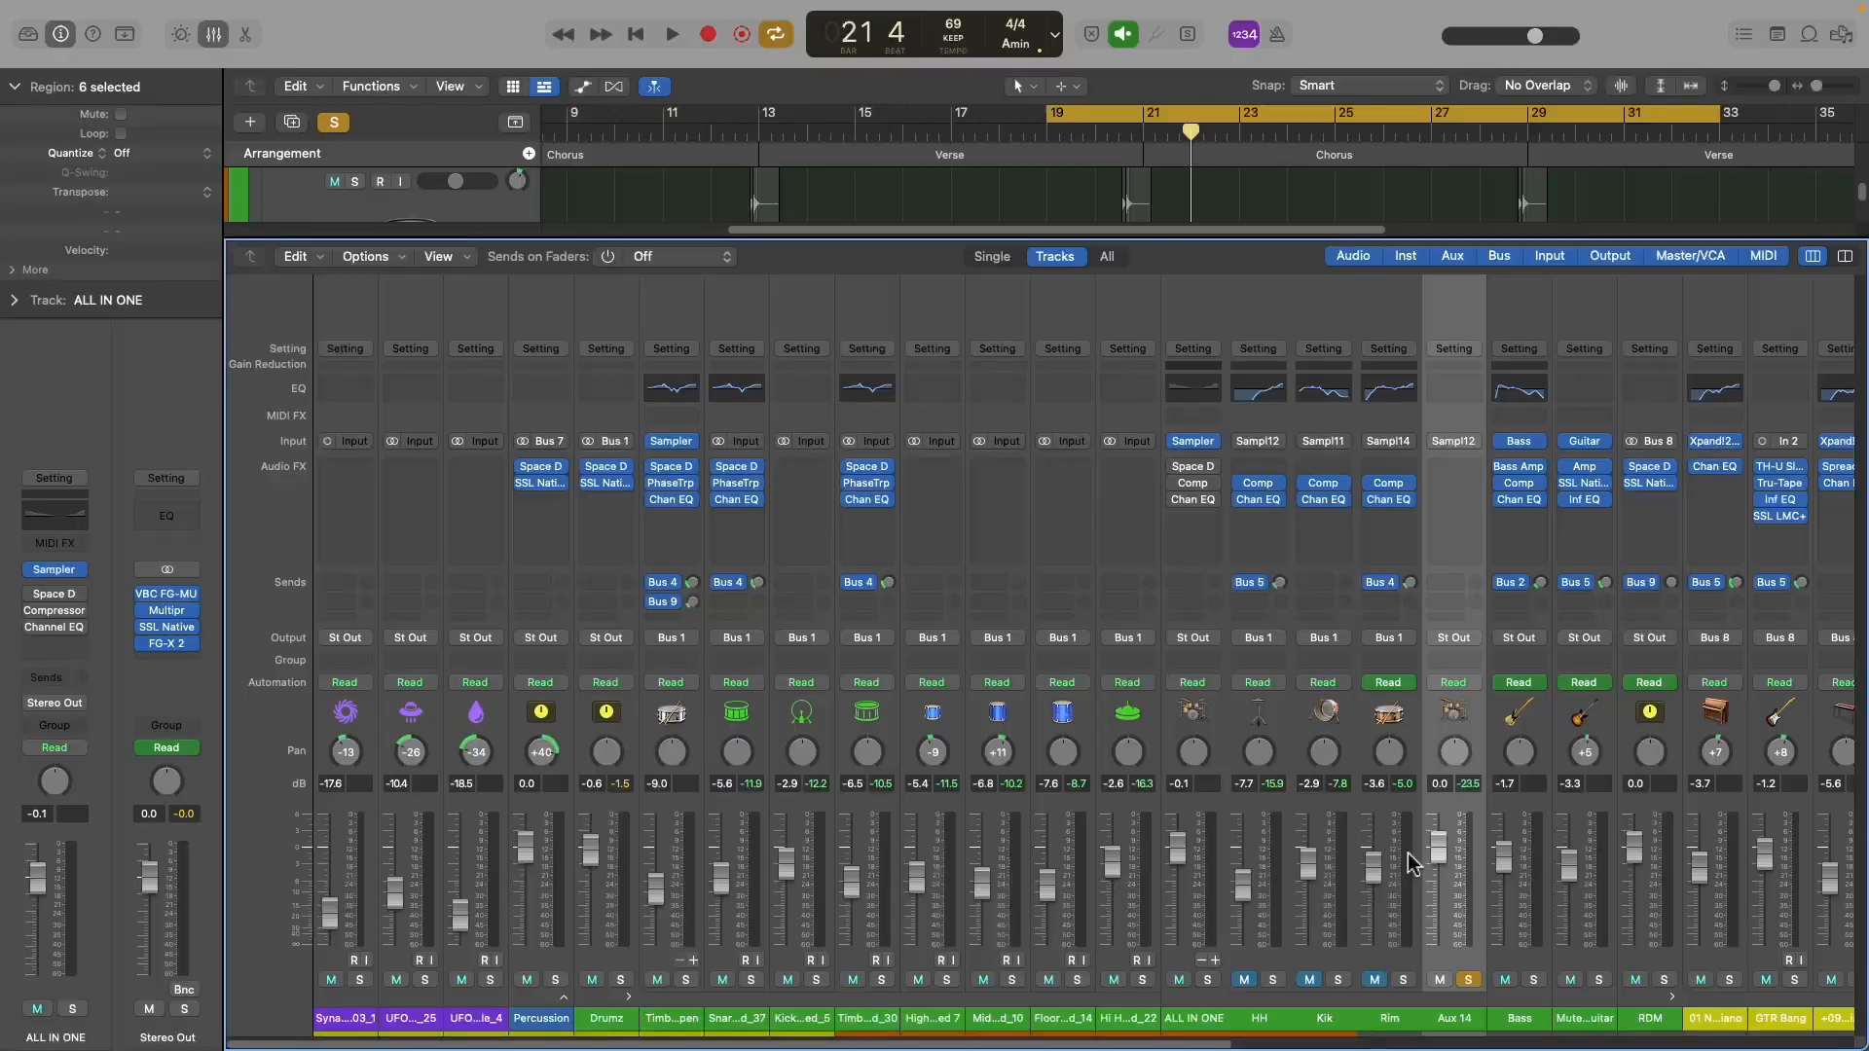
pyautogui.press('space')
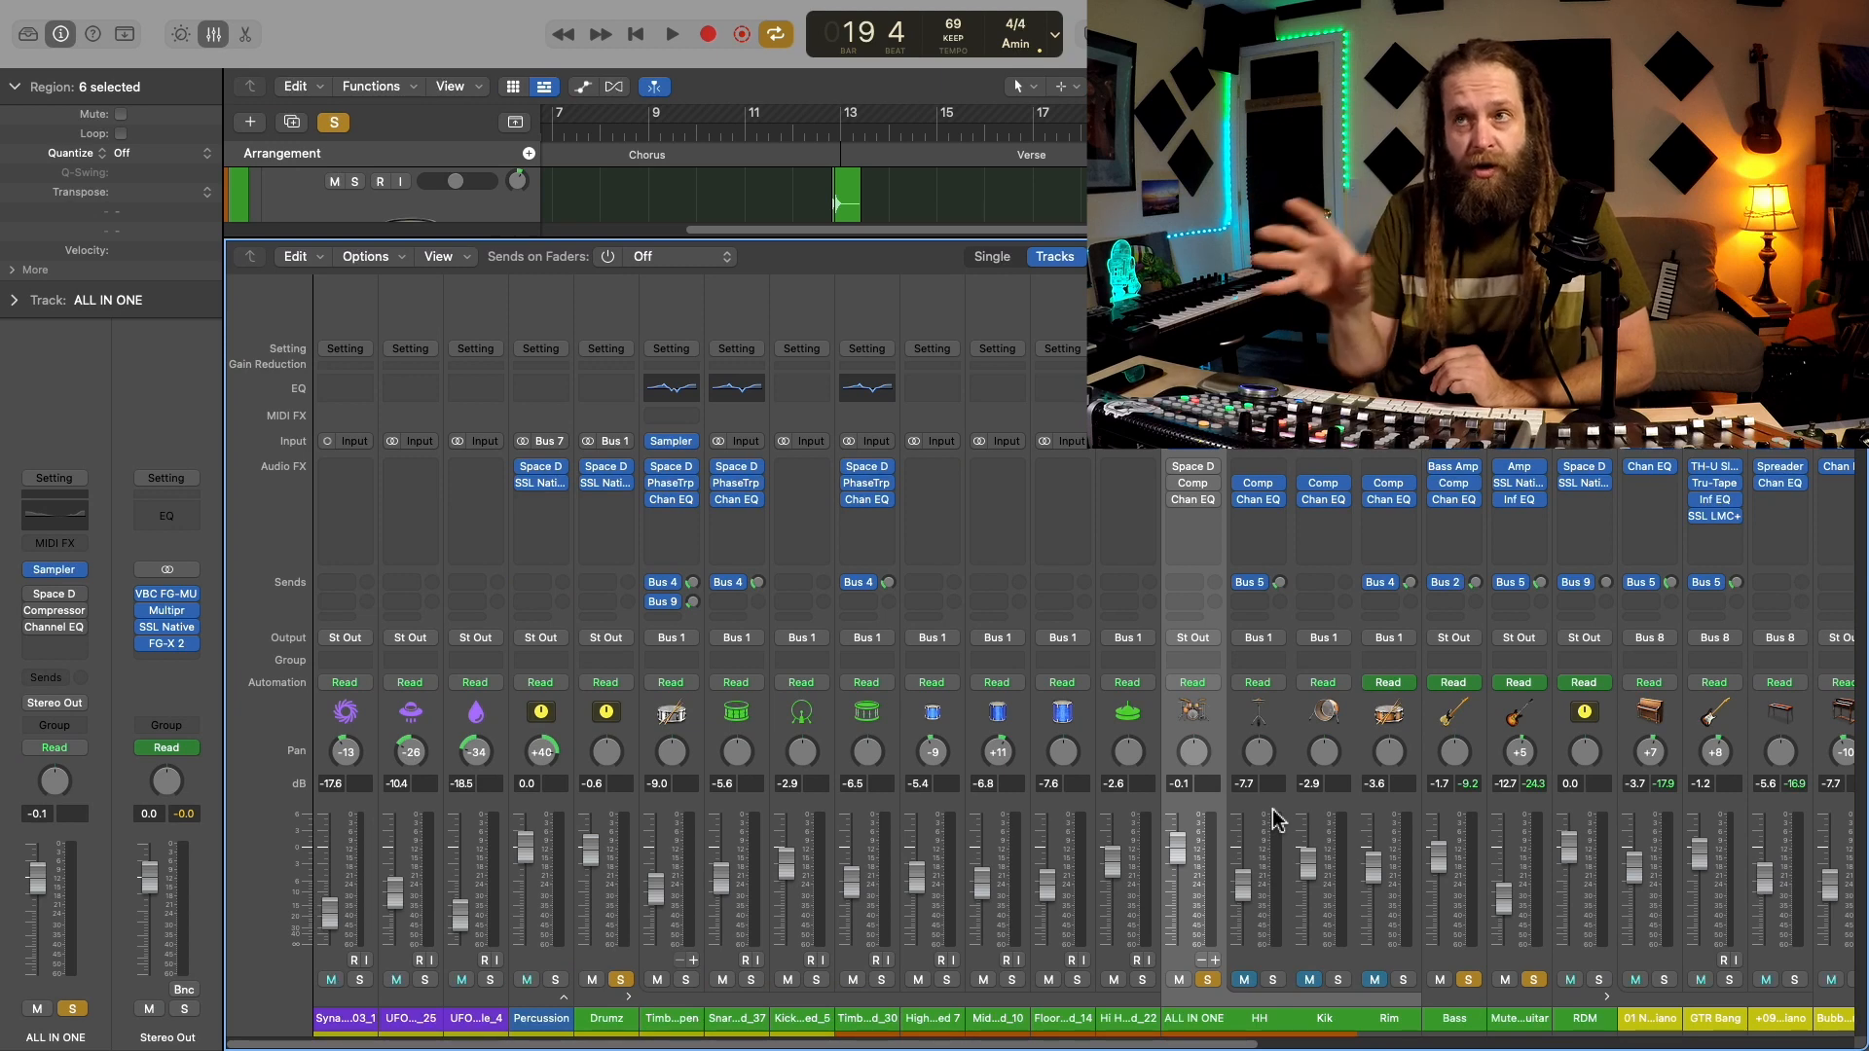
# Review the HH channel's Compressor and Channel EQ and the Kik channel's Channel EQ, and play back the mix.
pyautogui.click(1257, 483)
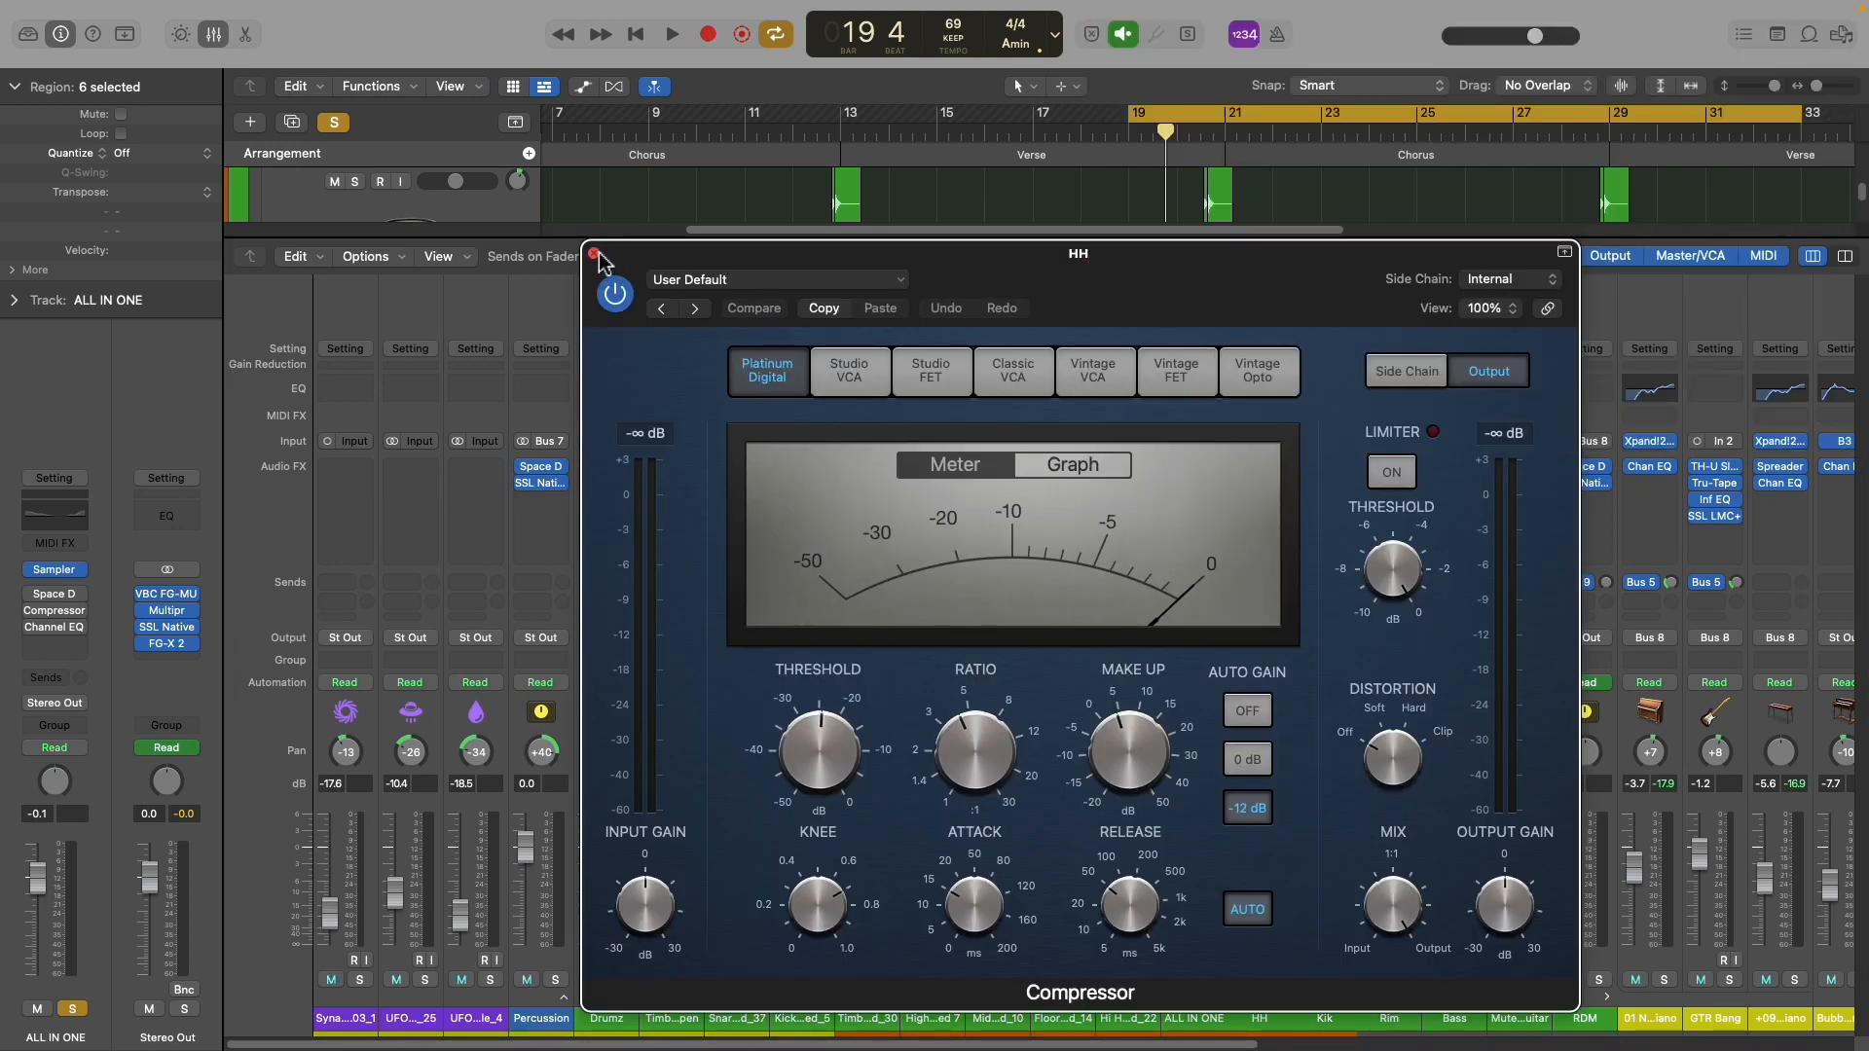
pyautogui.click(595, 254)
pyautogui.click(1267, 500)
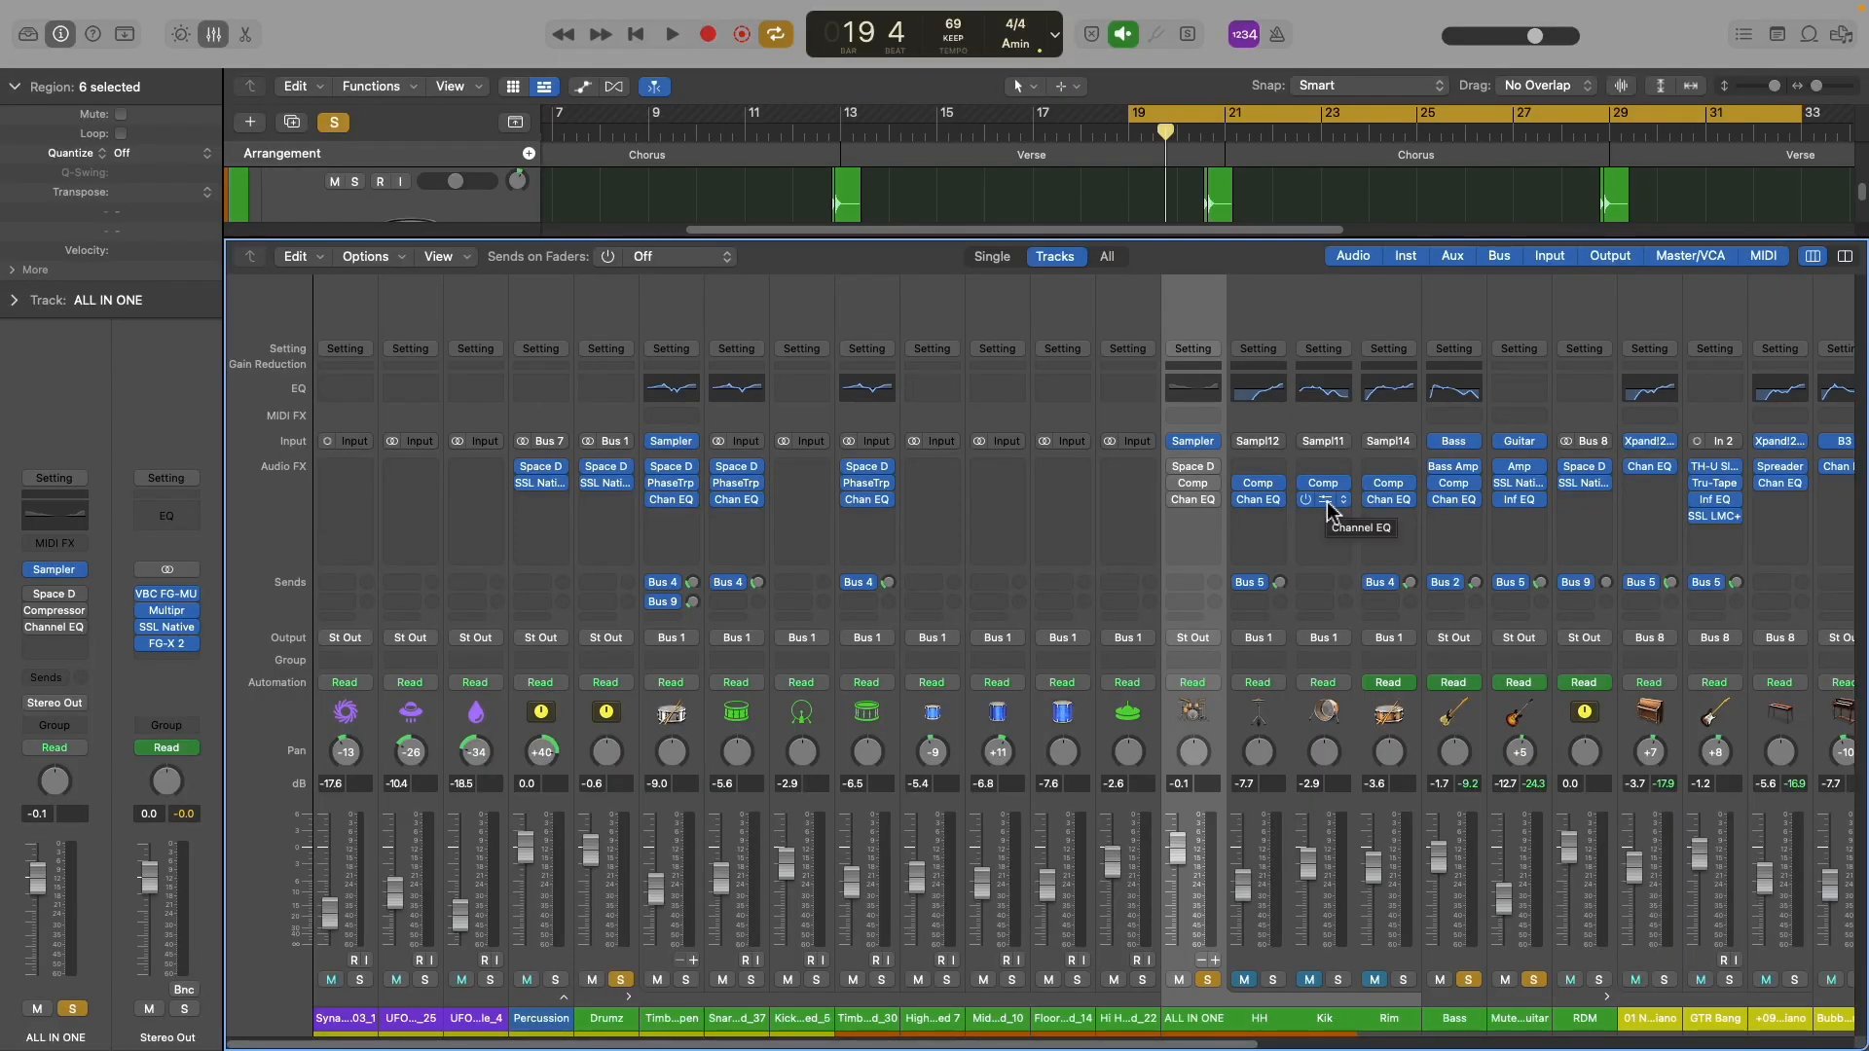
pyautogui.click(1326, 500)
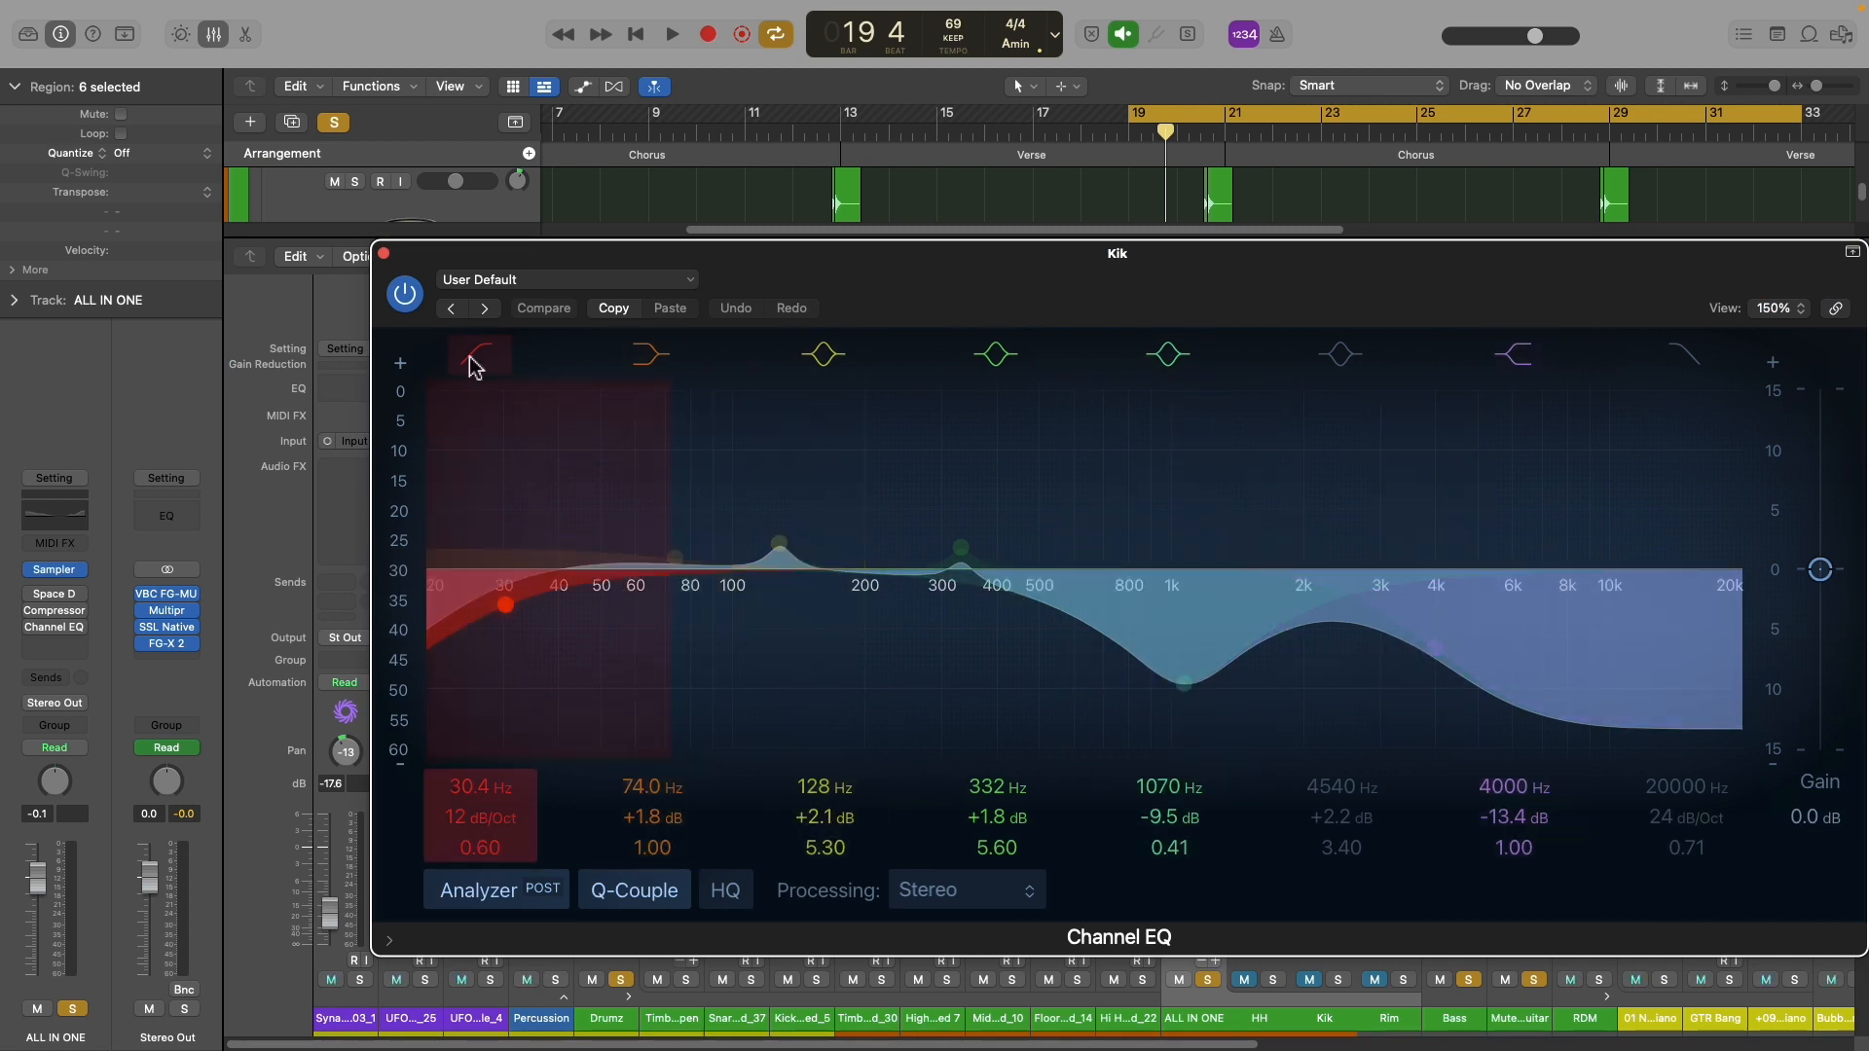
pyautogui.click(384, 254)
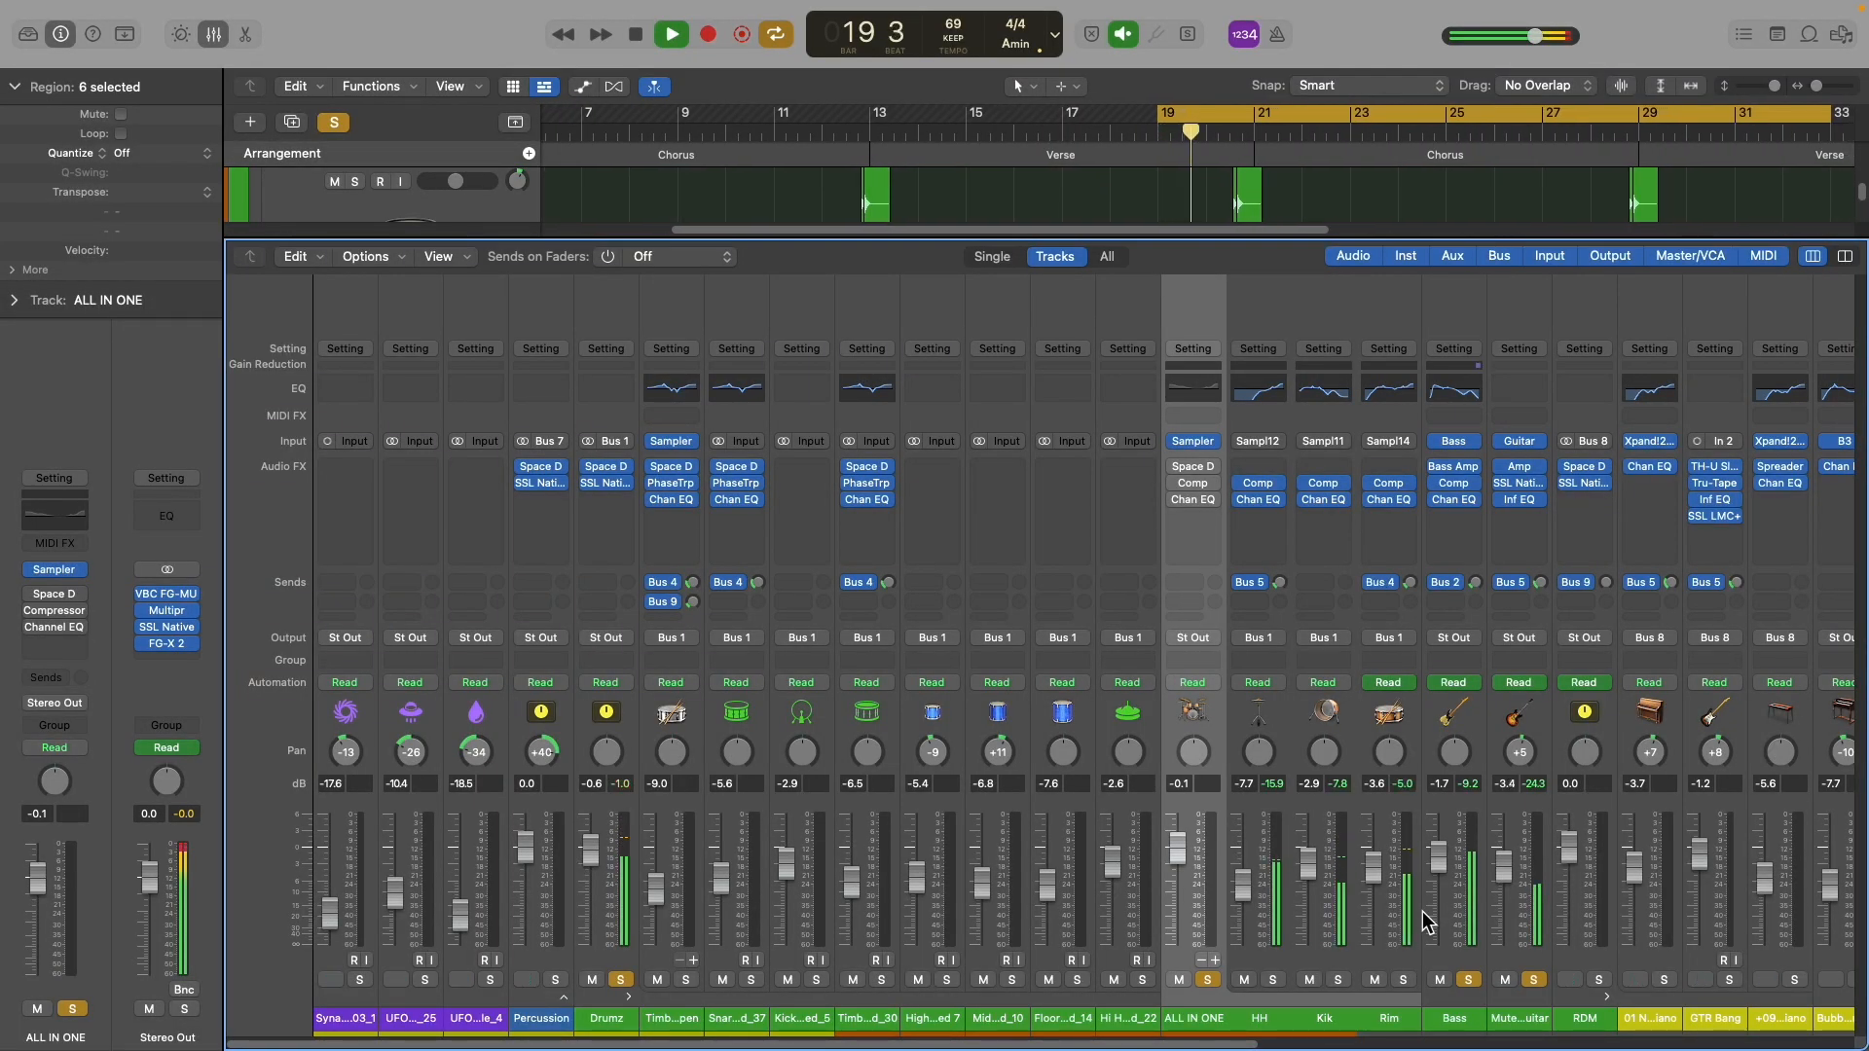
pyautogui.press('space')
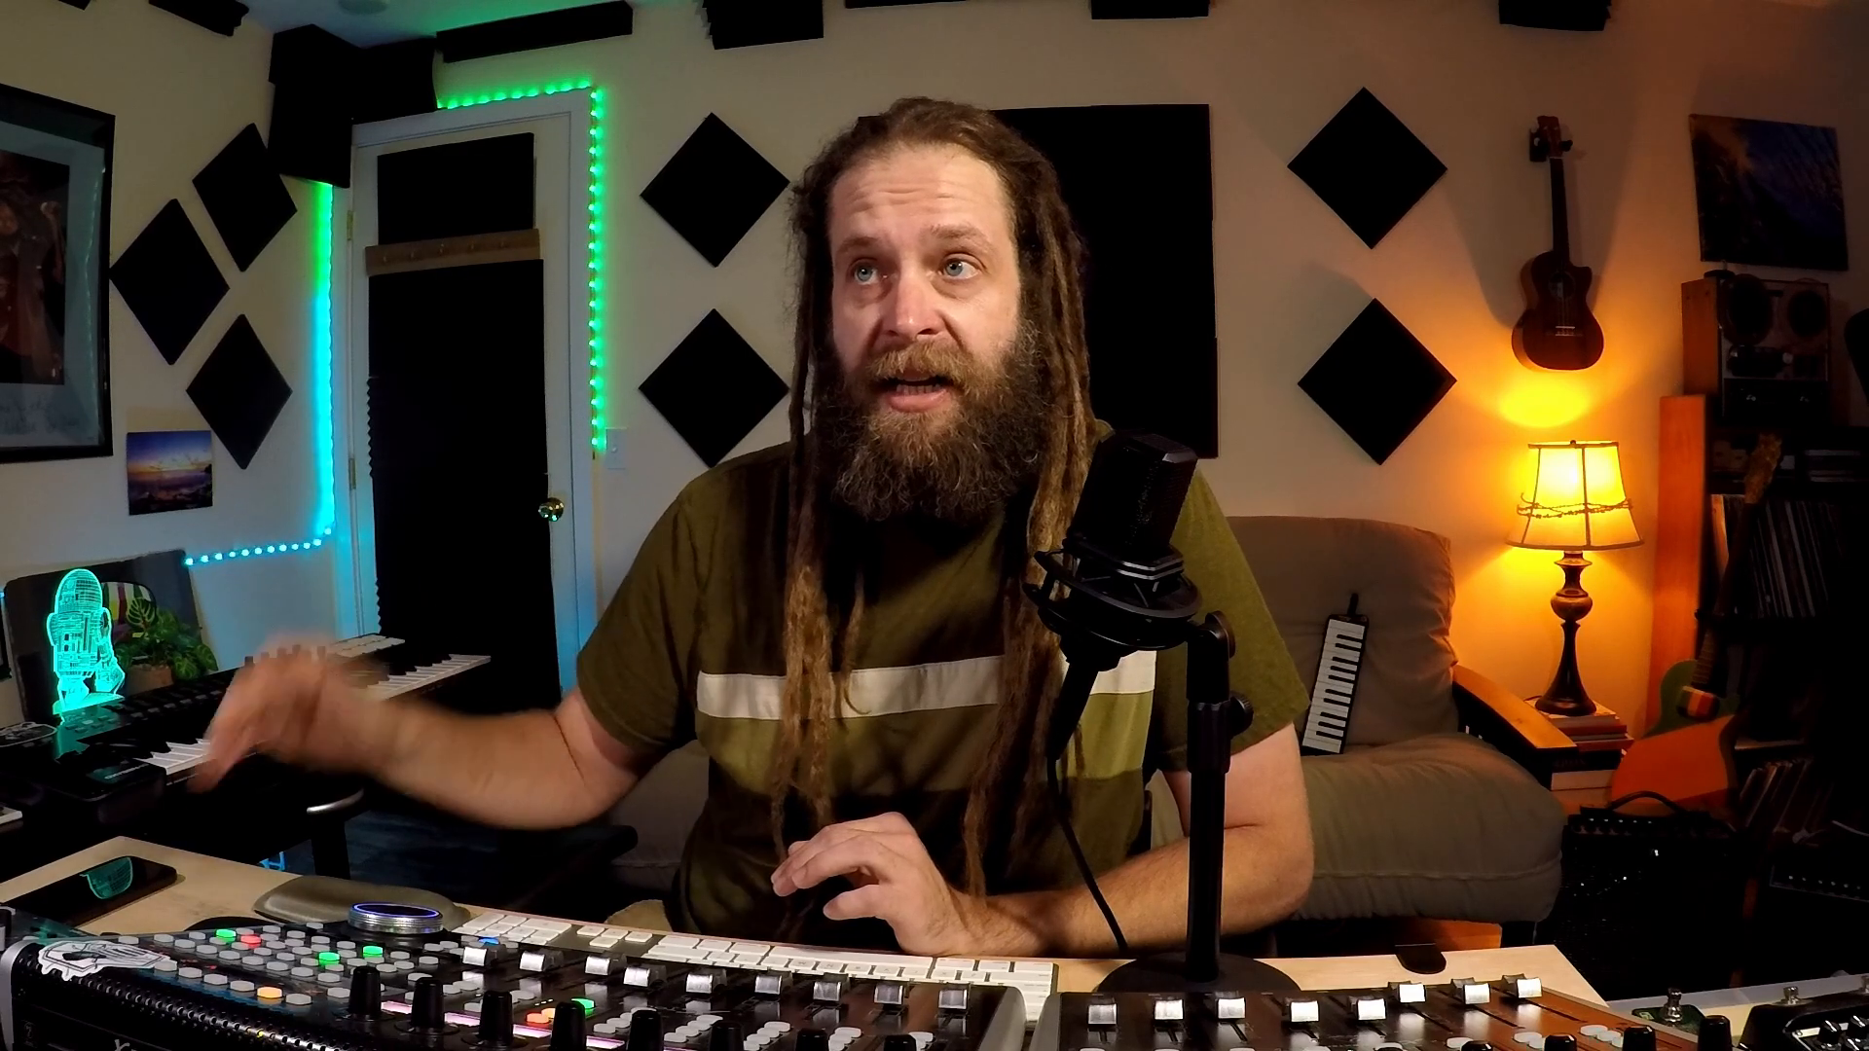